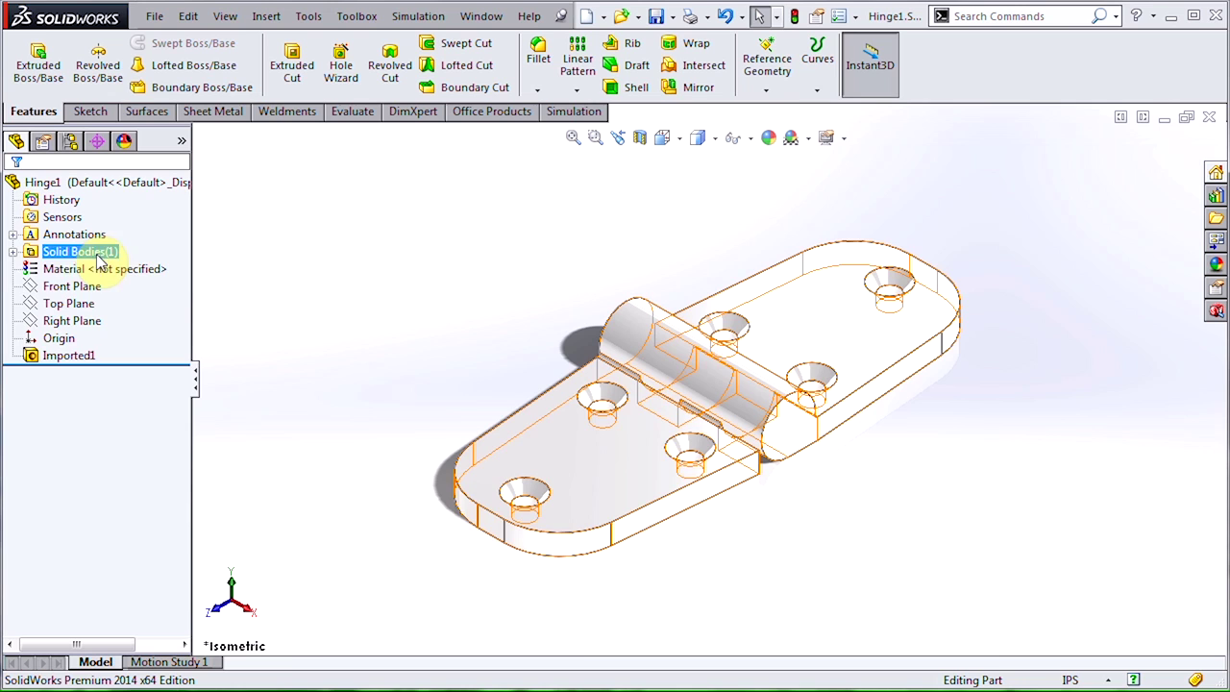
- Start a sketch on the hinge knuckle end face and draw a circle centred on its axis
click(13, 252)
click(68, 269)
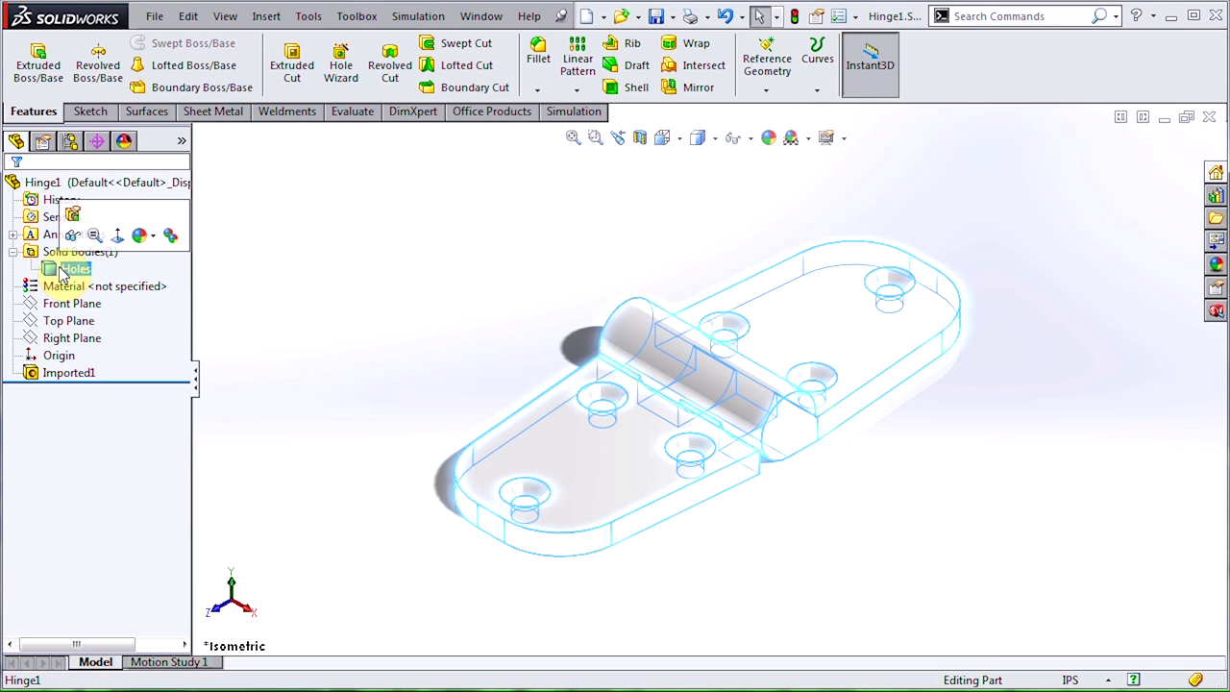
click(793, 428)
click(866, 363)
right_drag(672, 494, 823, 508)
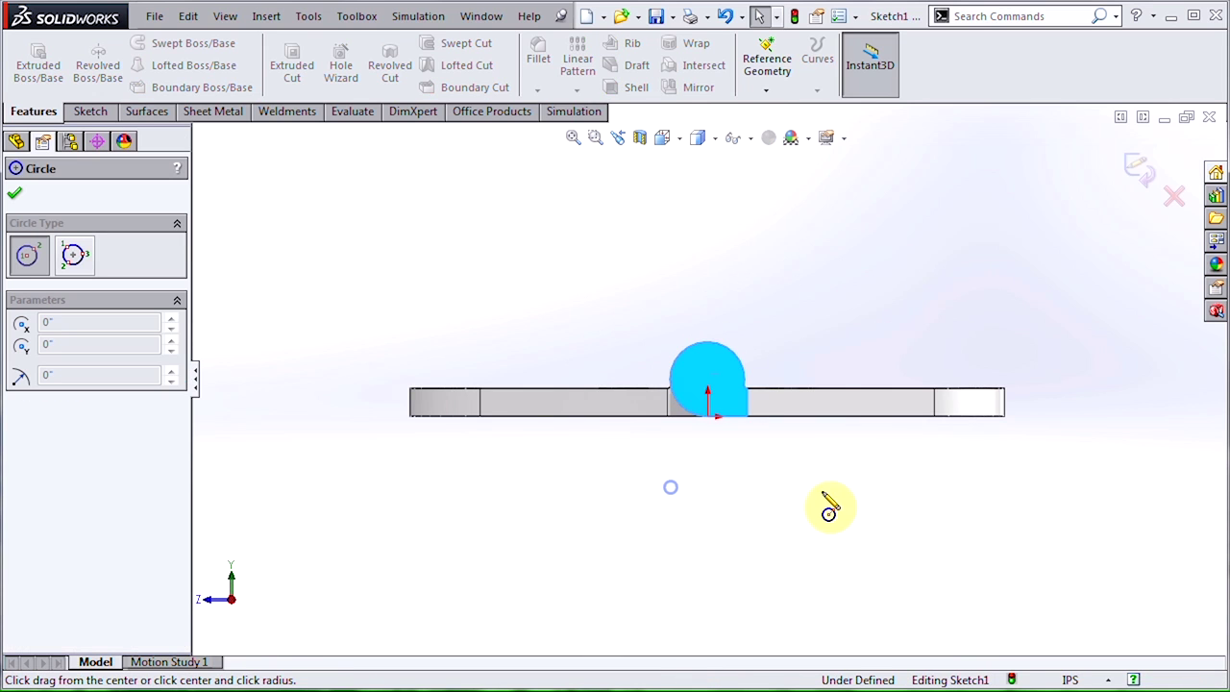
scroll(782, 467, down, 3)
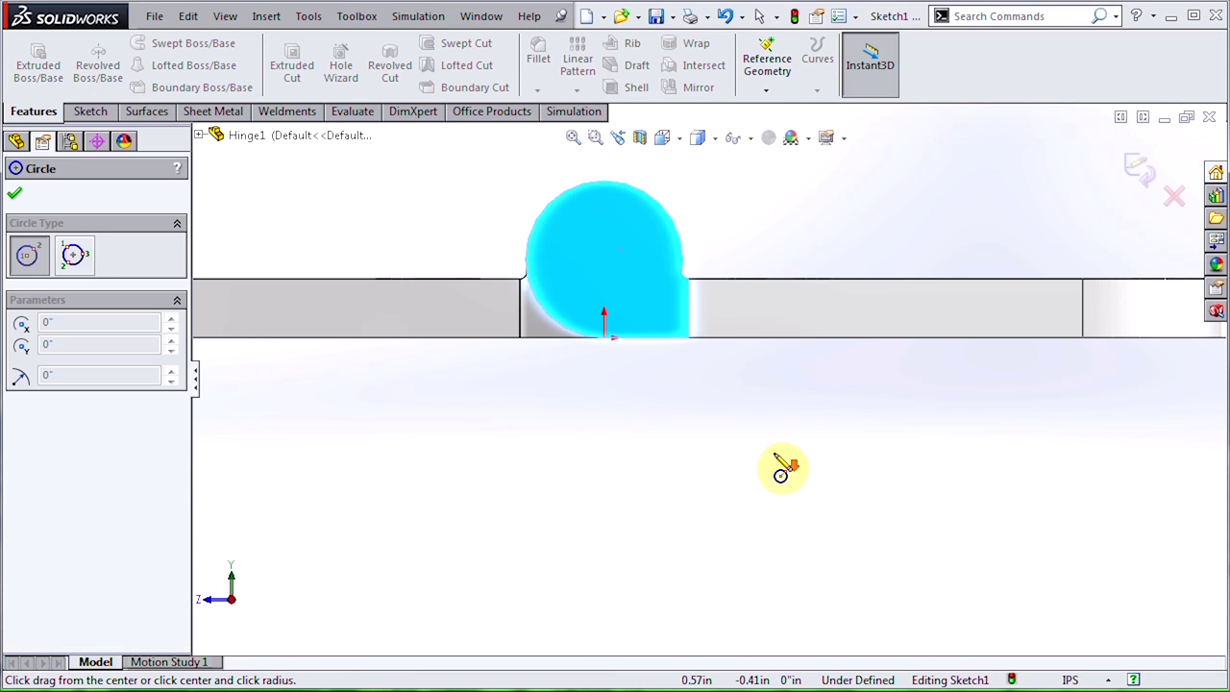
click(602, 259)
click(625, 238)
- Dimension the circle's diameter to 3/16" so the sketch is fully defined
key(d)
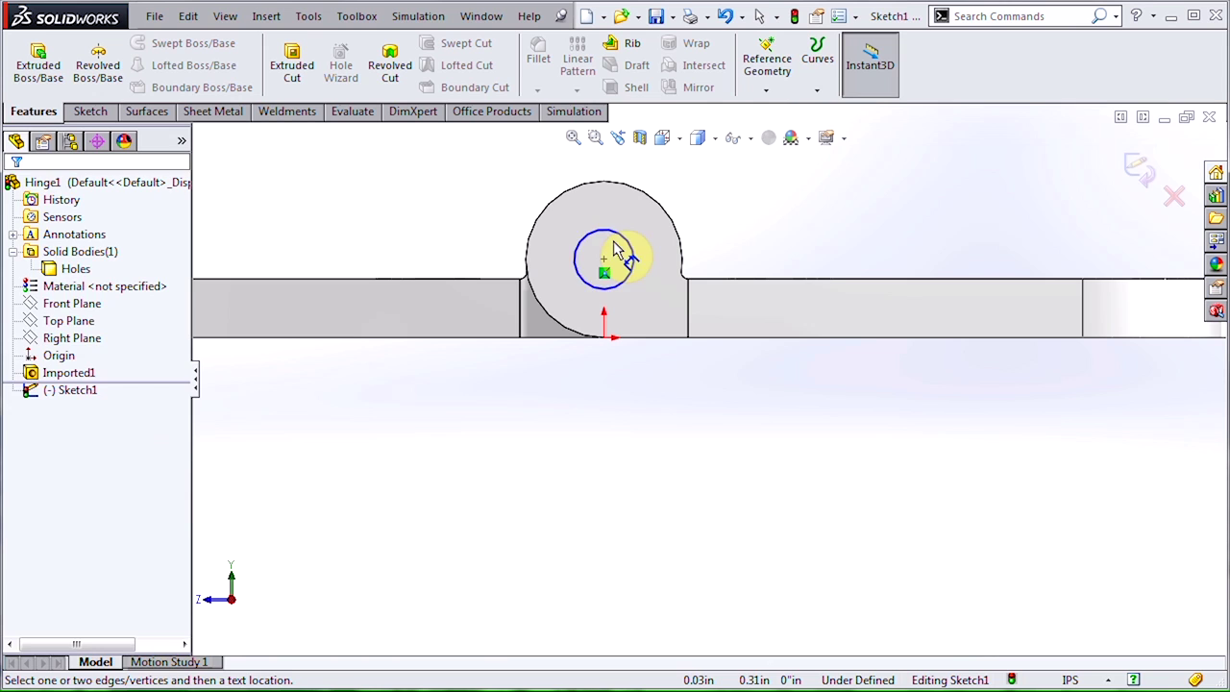
click(629, 244)
click(698, 191)
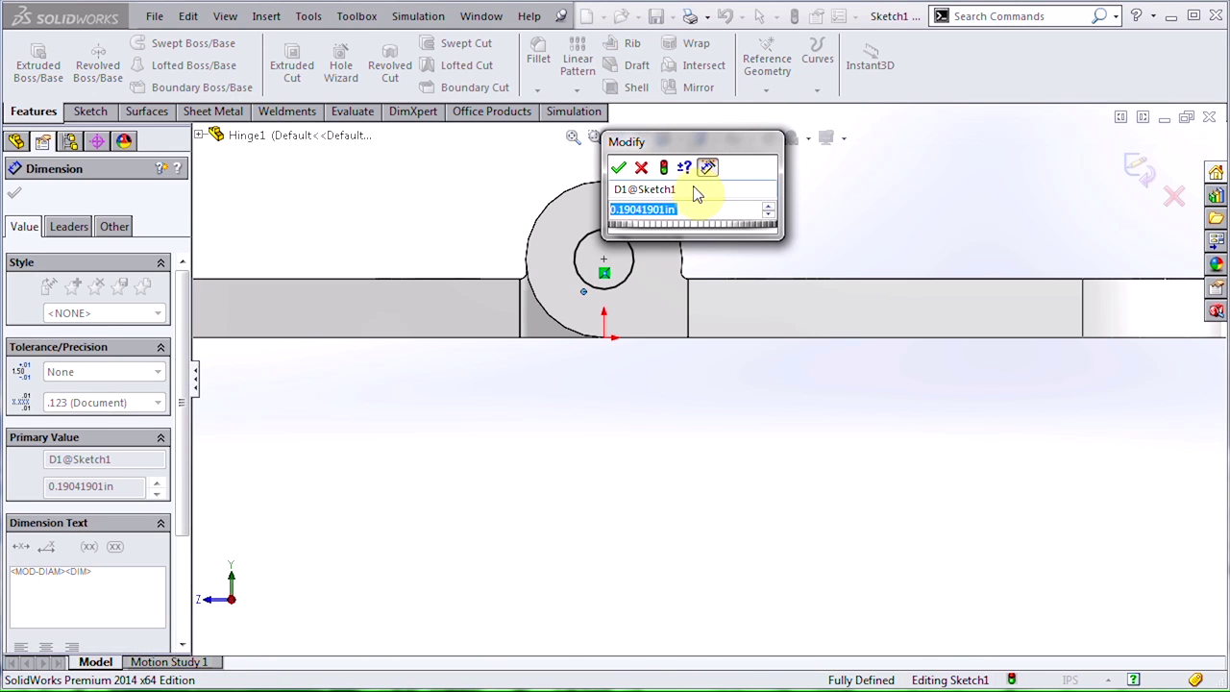
text(3/16)
key(Return)
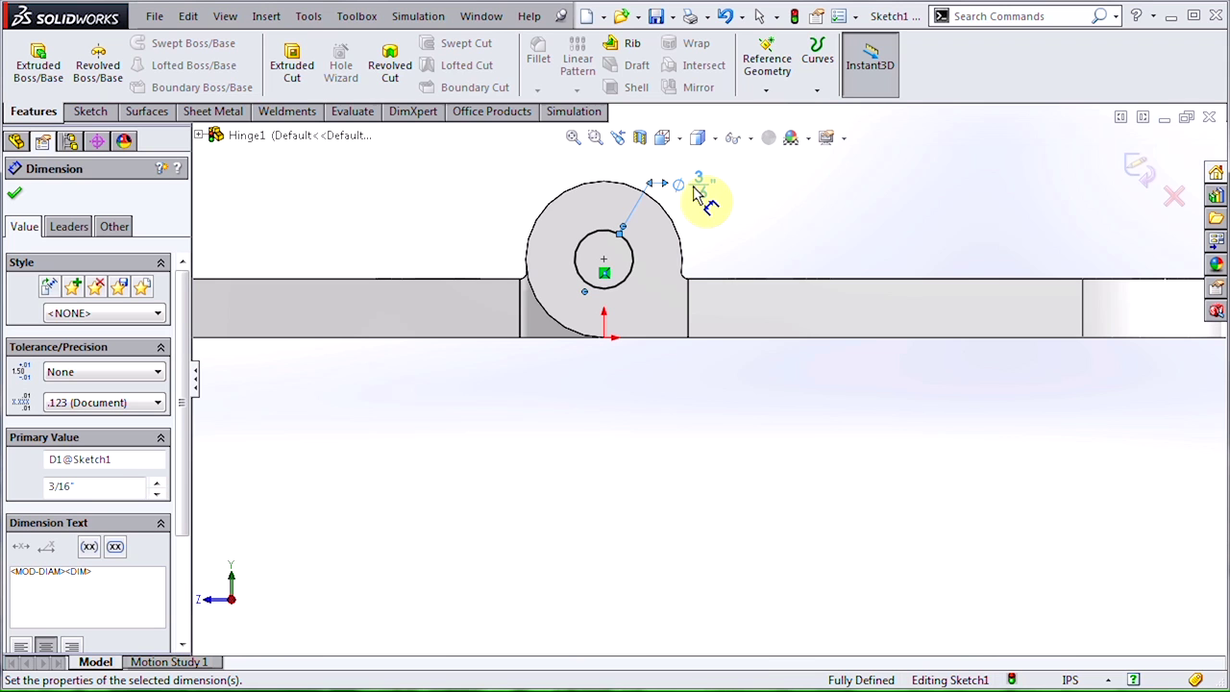
- Split the part with Sketch1 as the trim tool, keeping both resulting bodies
click(266, 16)
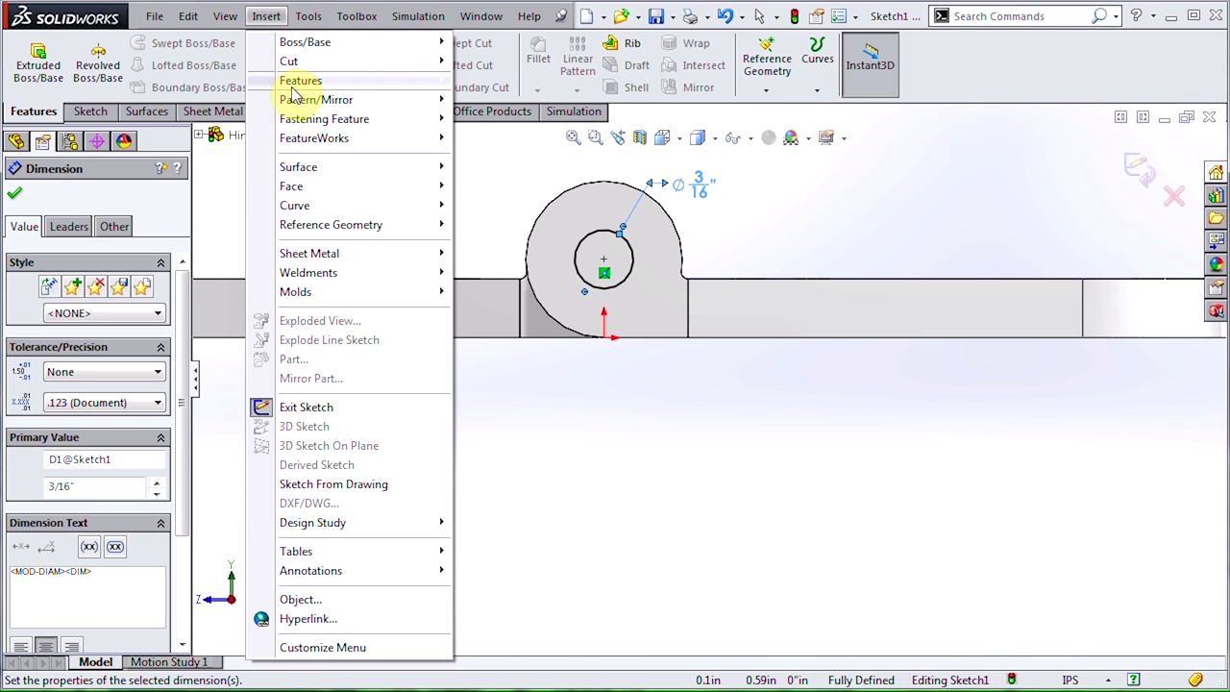
mouse_move(300, 84)
click(498, 426)
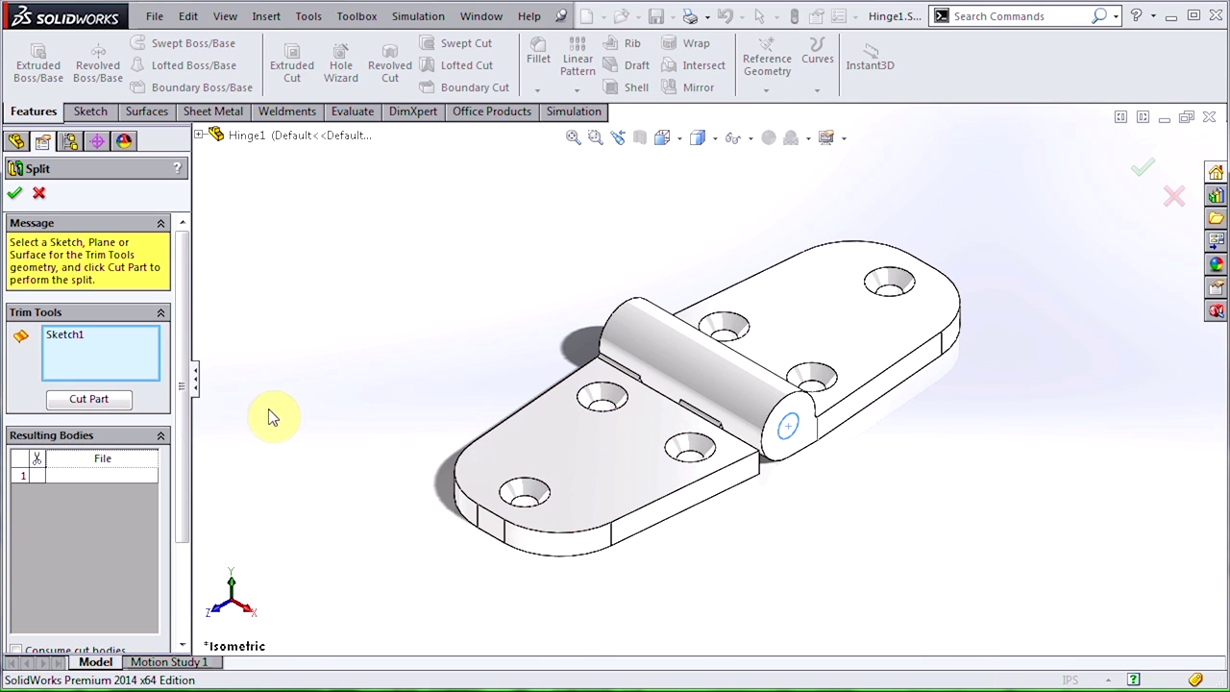
click(103, 401)
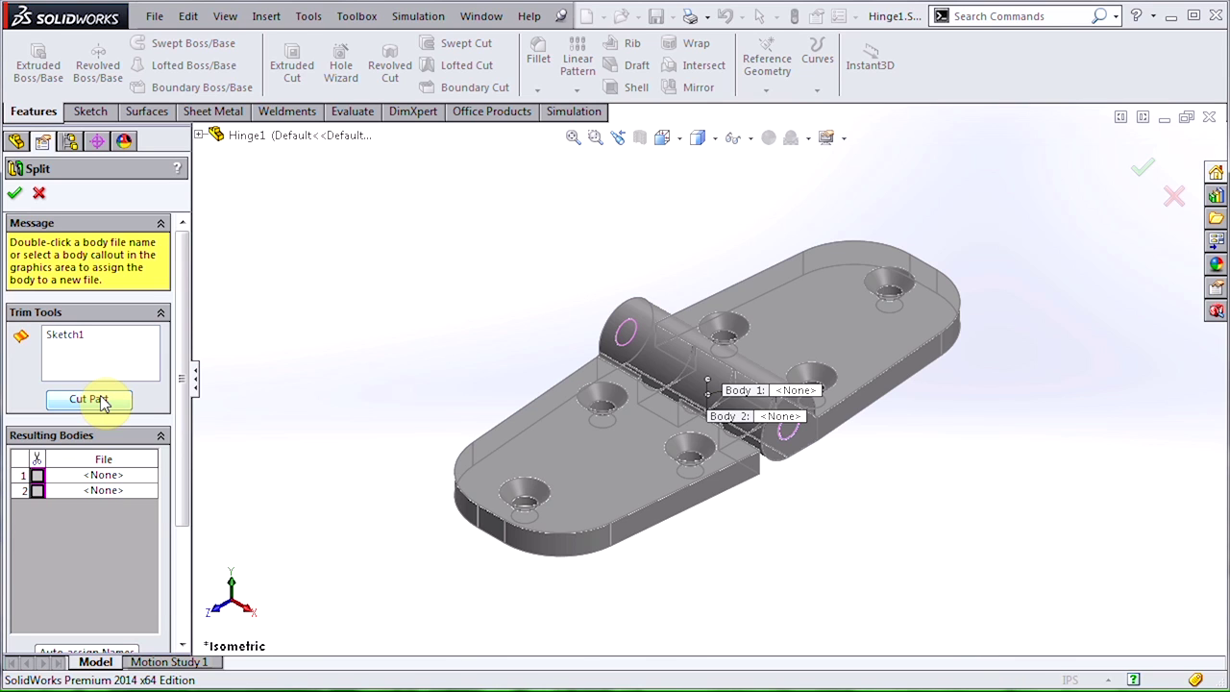
click(37, 475)
click(37, 490)
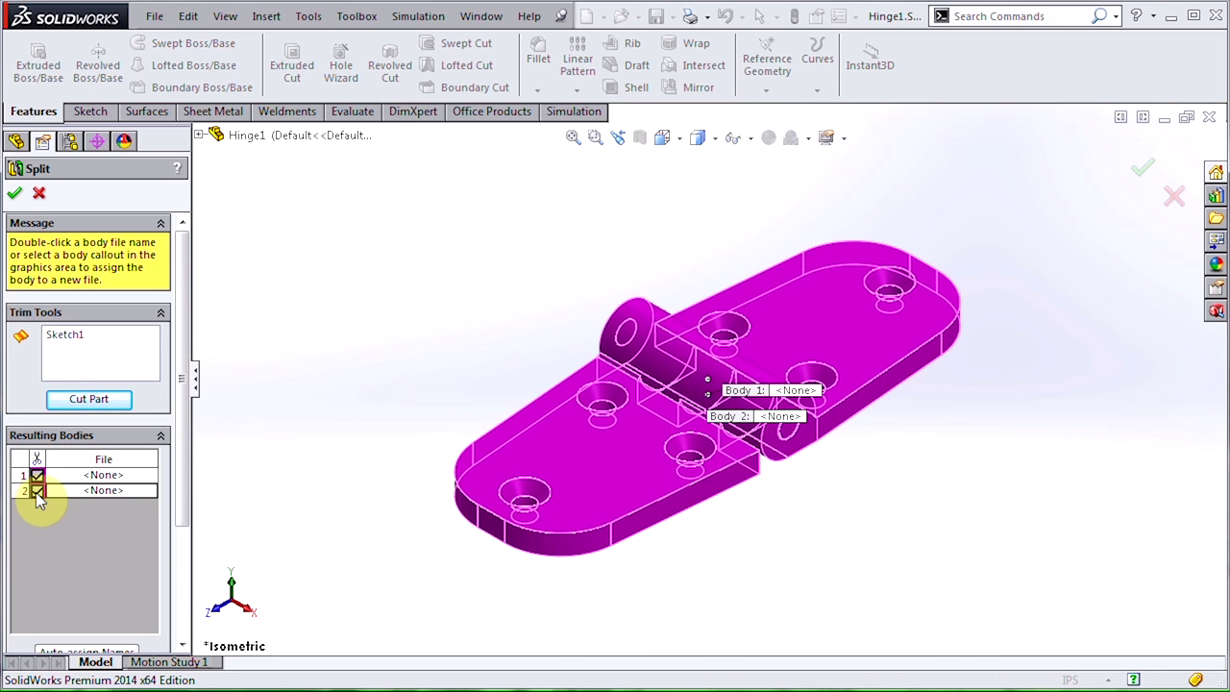
click(16, 193)
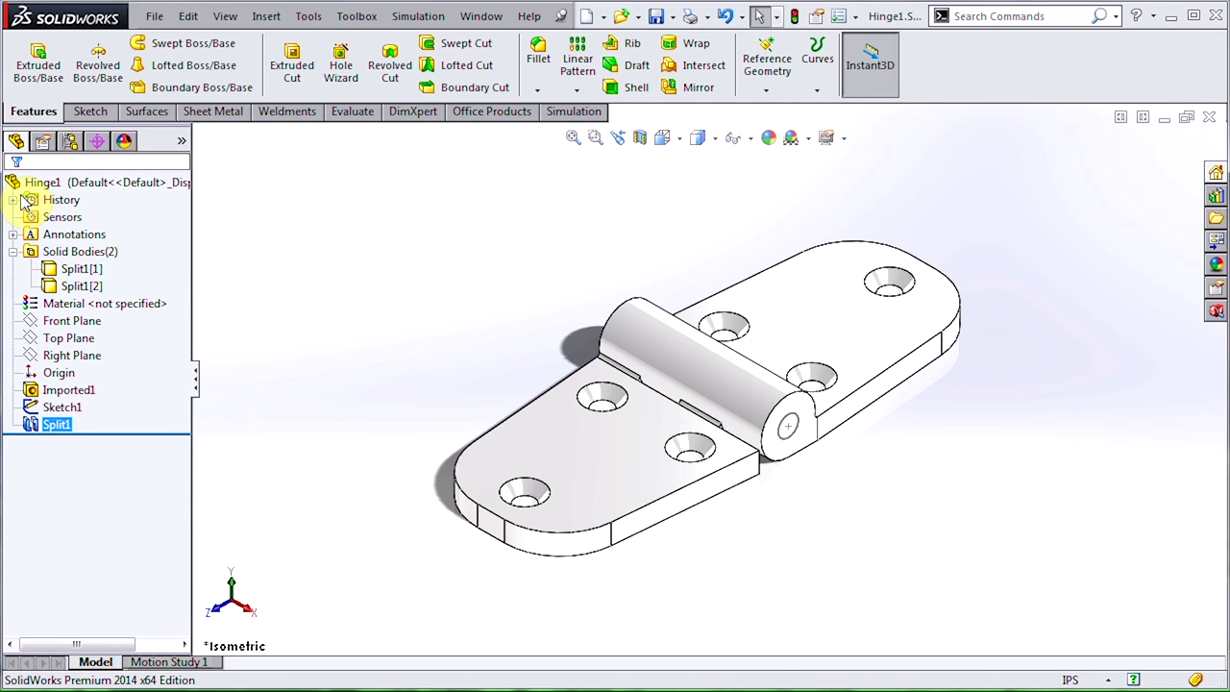
- Start a sketch on the leaf's top face and choose Convert Entities
click(84, 287)
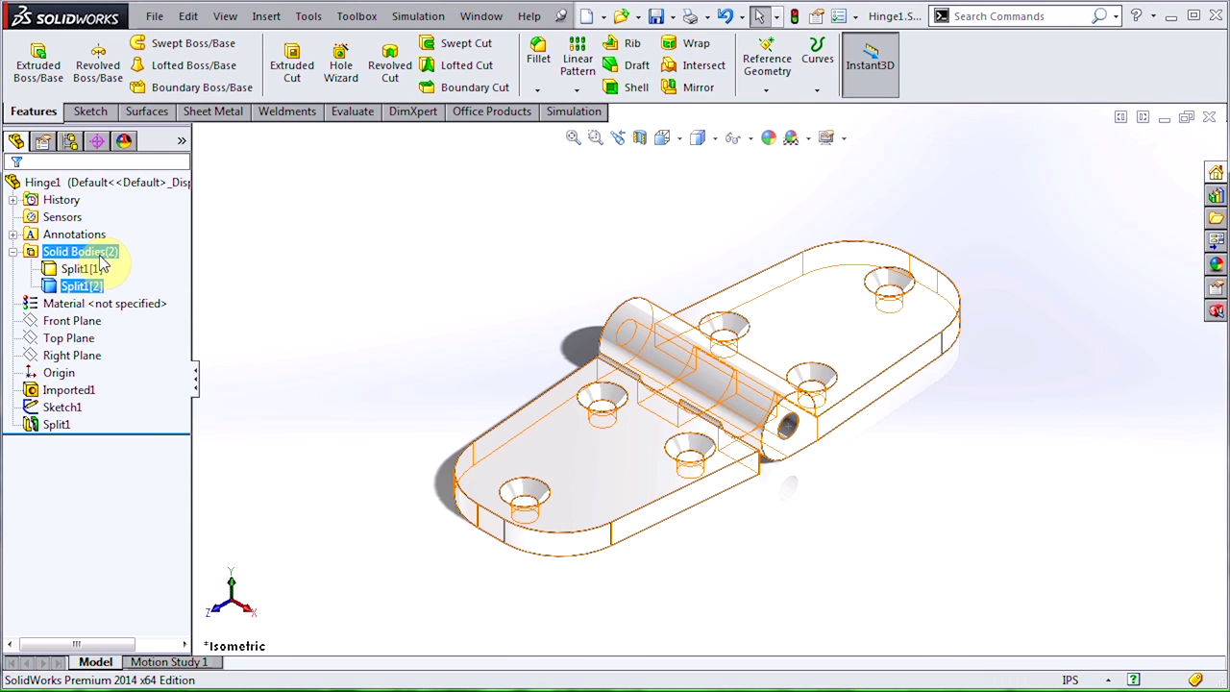
middle_drag(432, 494, 452, 261)
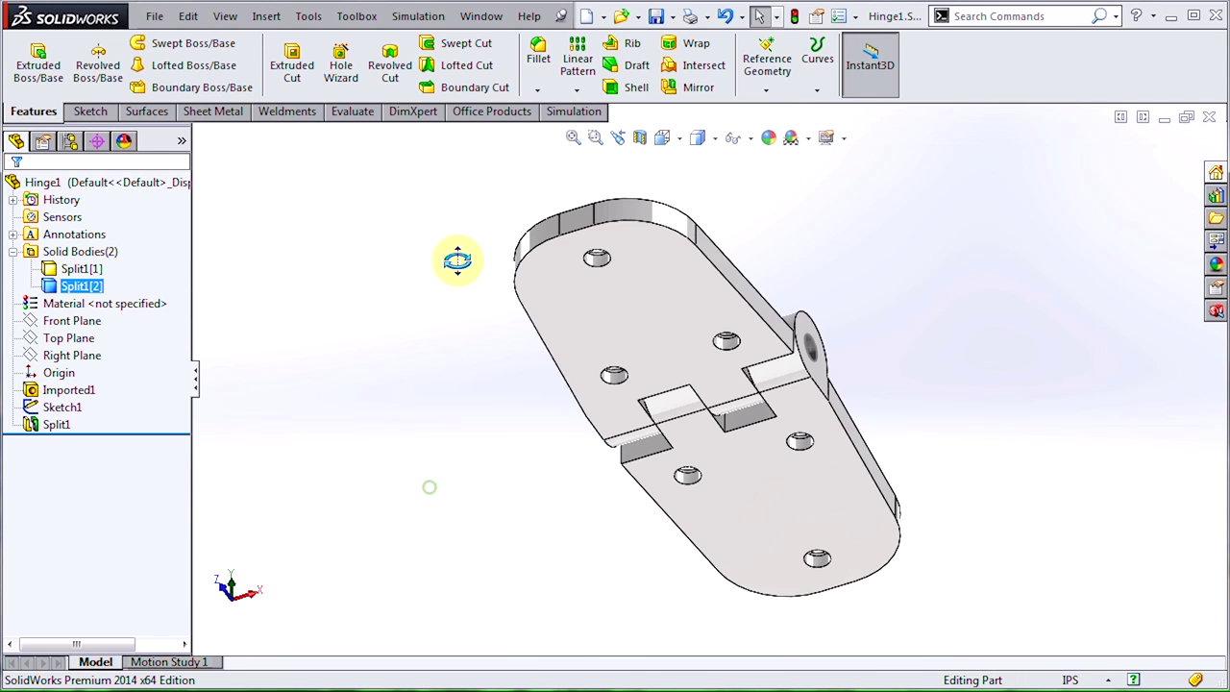
click(630, 312)
click(693, 241)
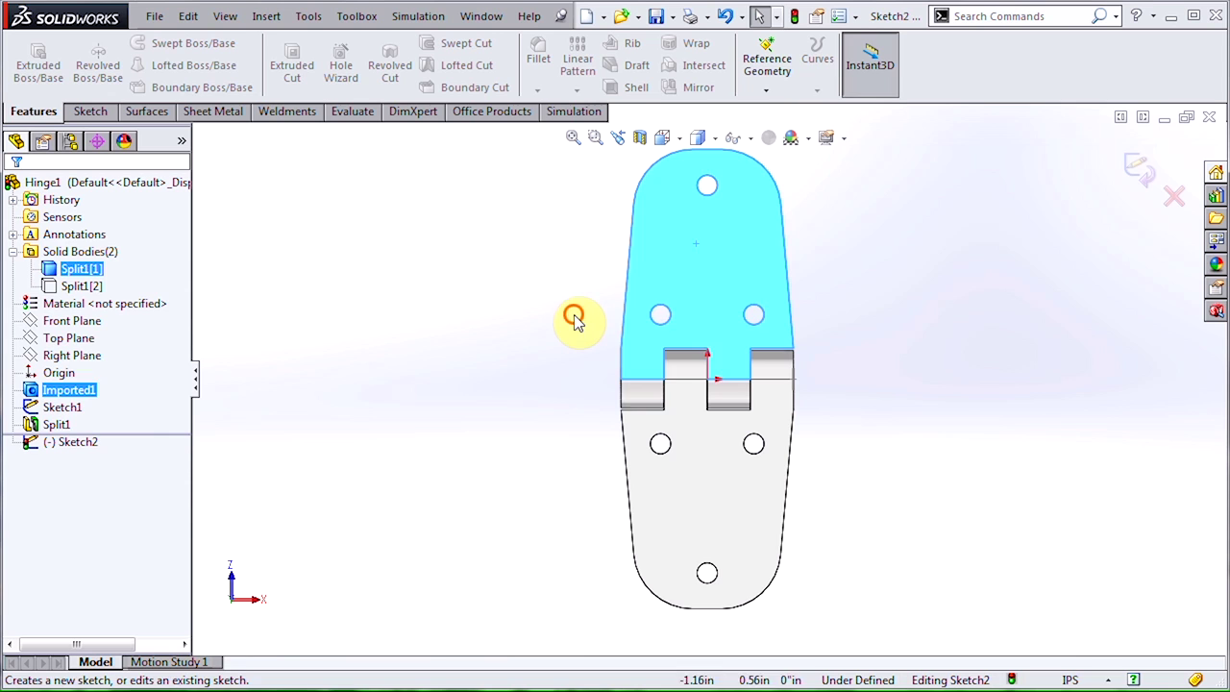
key(s)
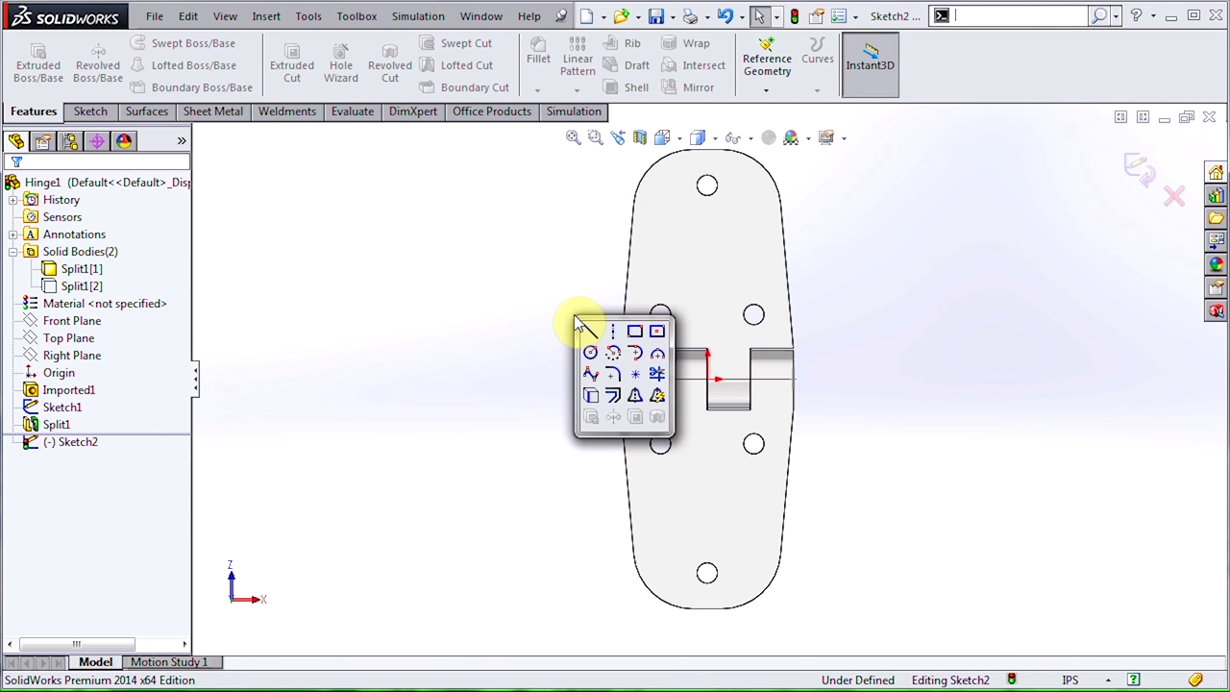
click(590, 395)
- Convert all the zig-zag notch edges between the leaves into sketch lines
scroll(673, 416, down, 5)
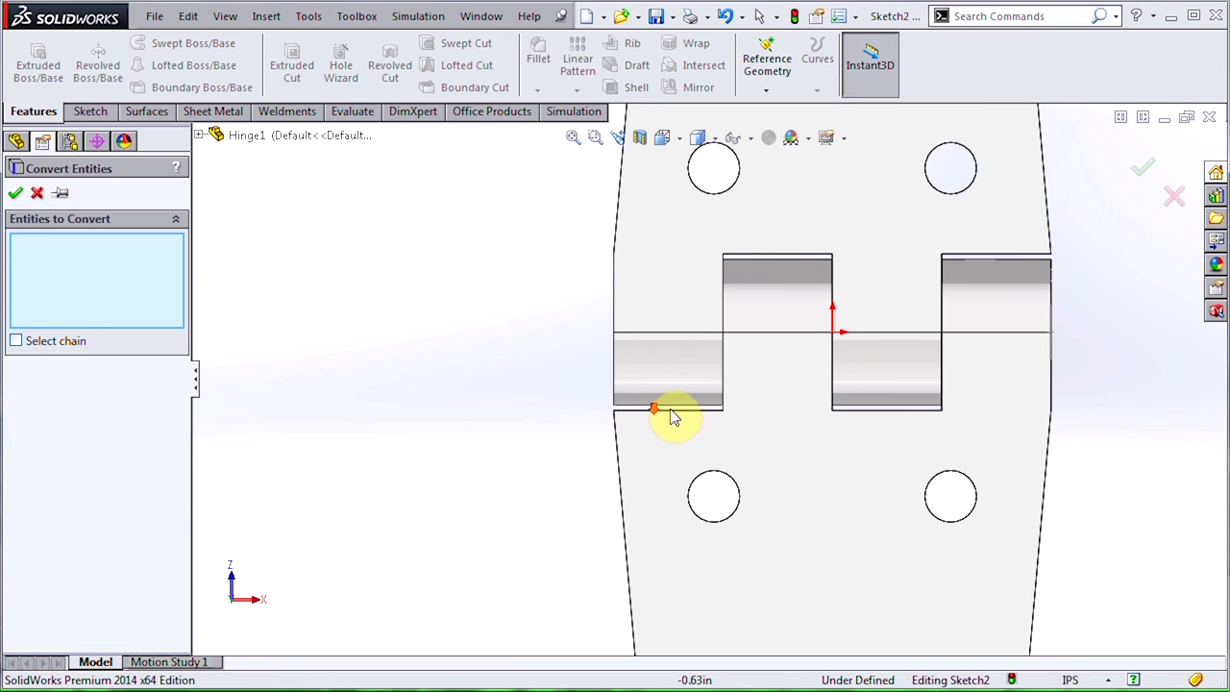
click(682, 410)
click(722, 371)
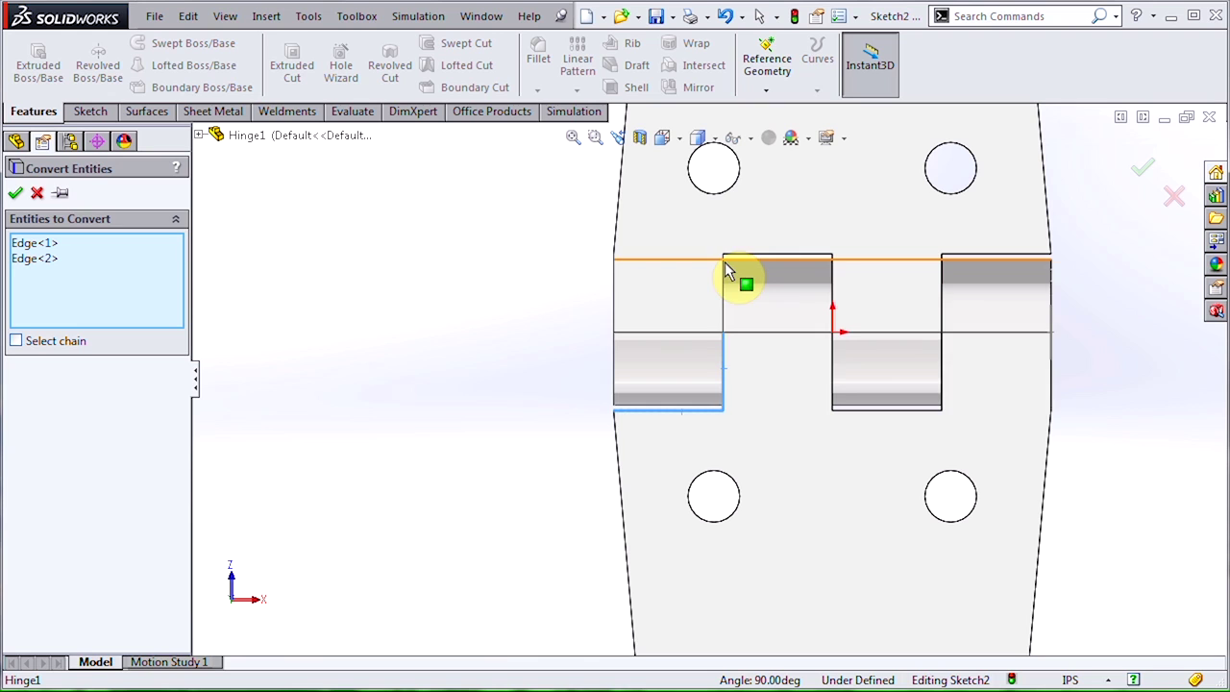
click(724, 271)
click(746, 256)
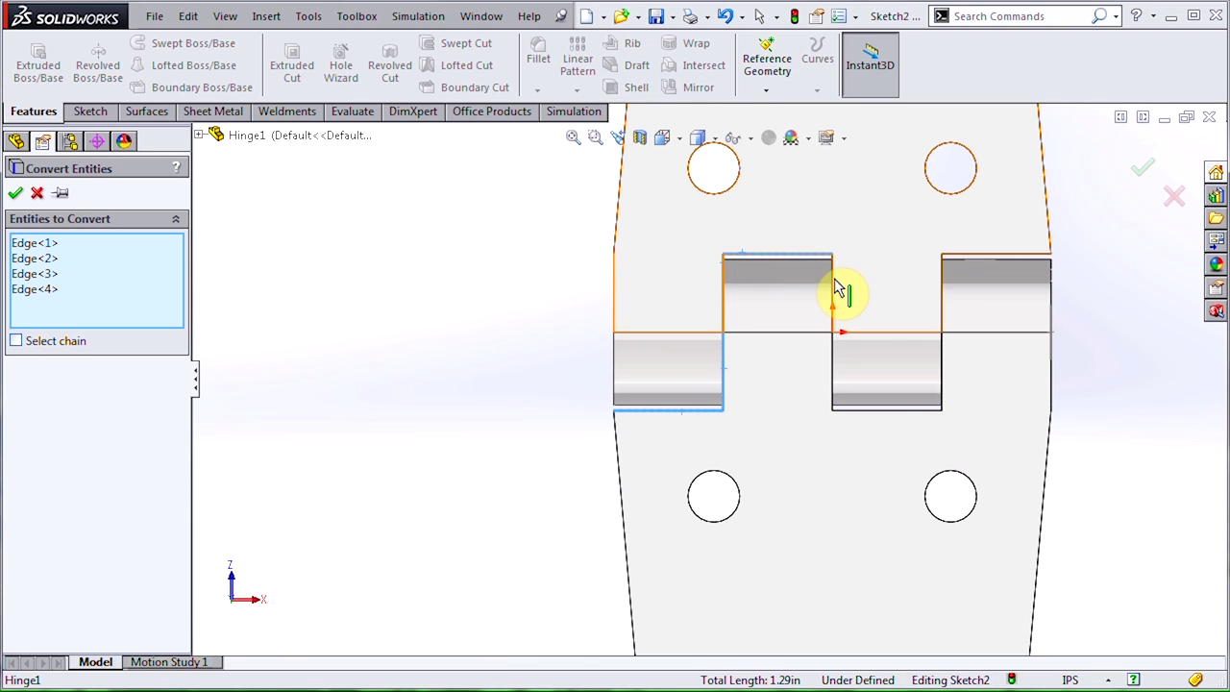
click(833, 286)
click(833, 353)
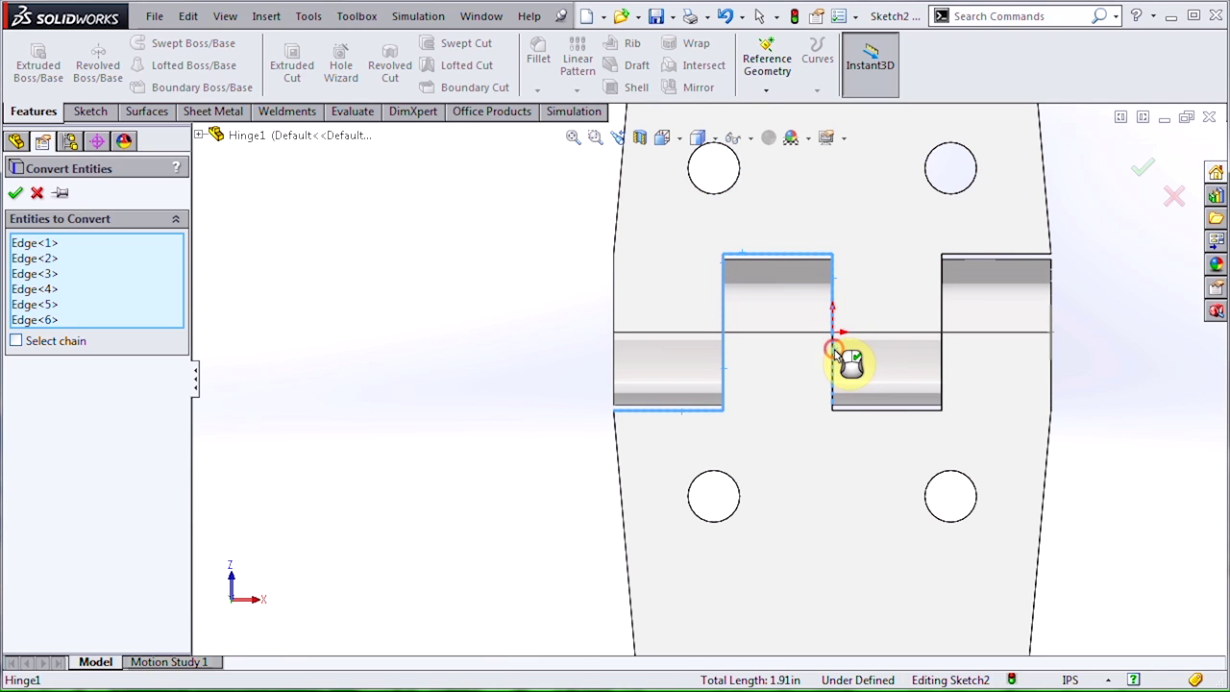
click(863, 410)
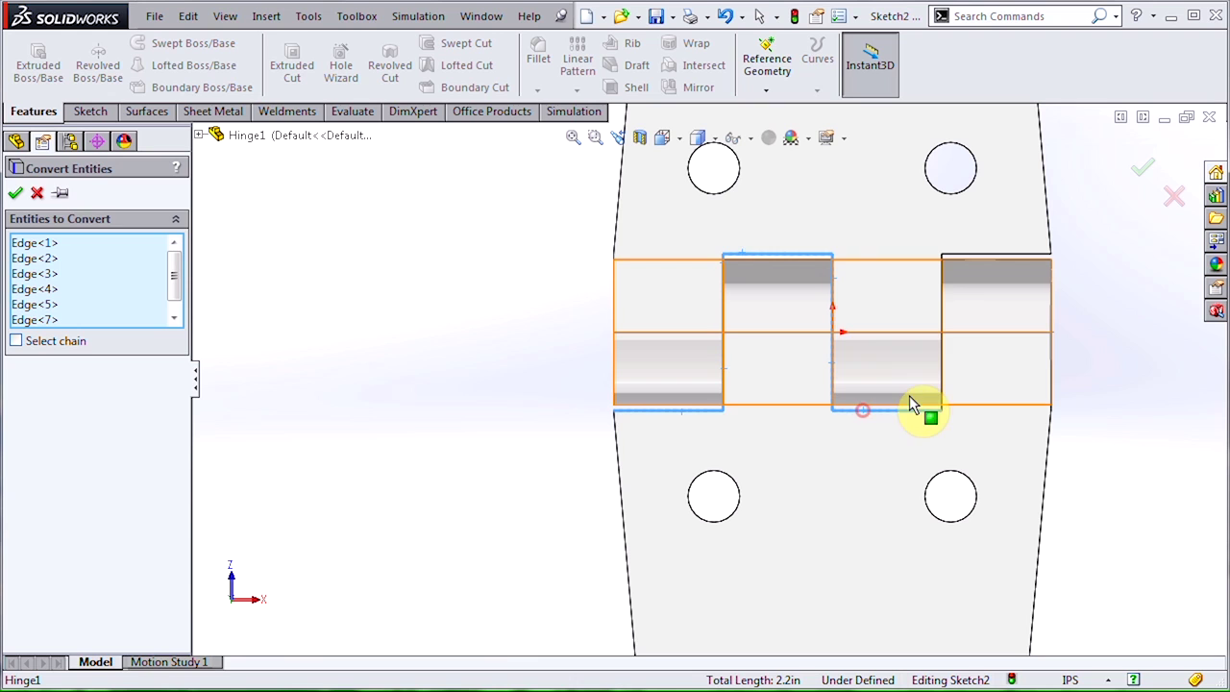
click(942, 375)
click(939, 302)
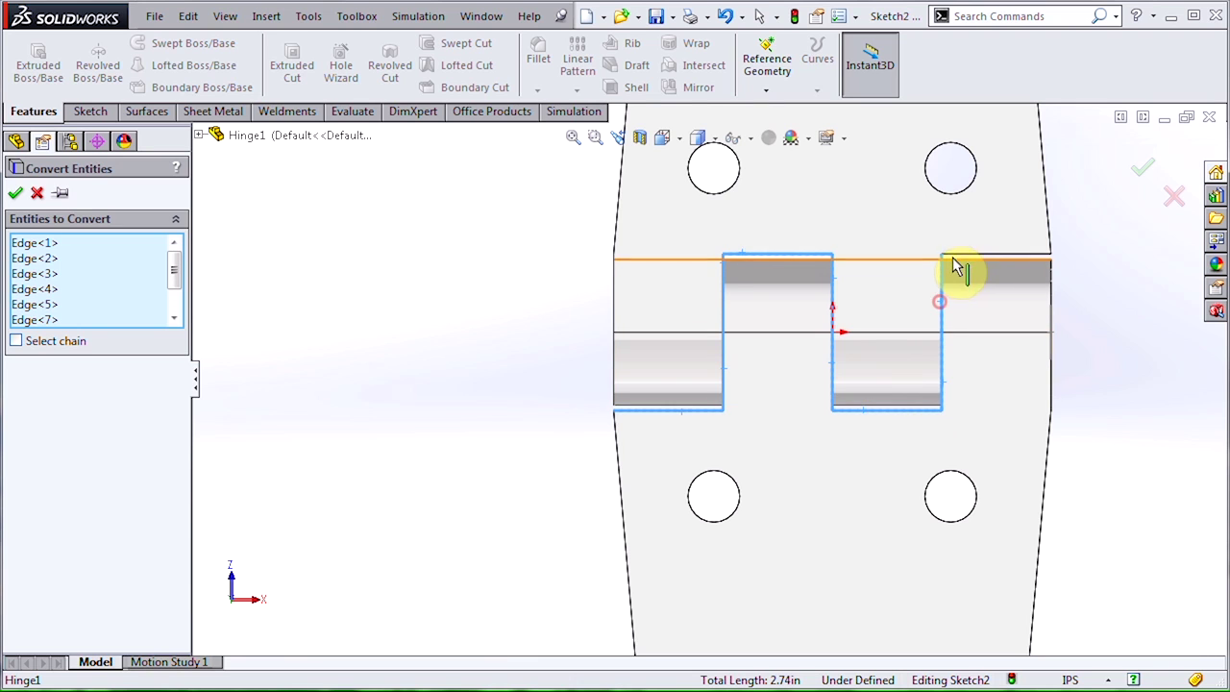
click(952, 258)
key(Return)
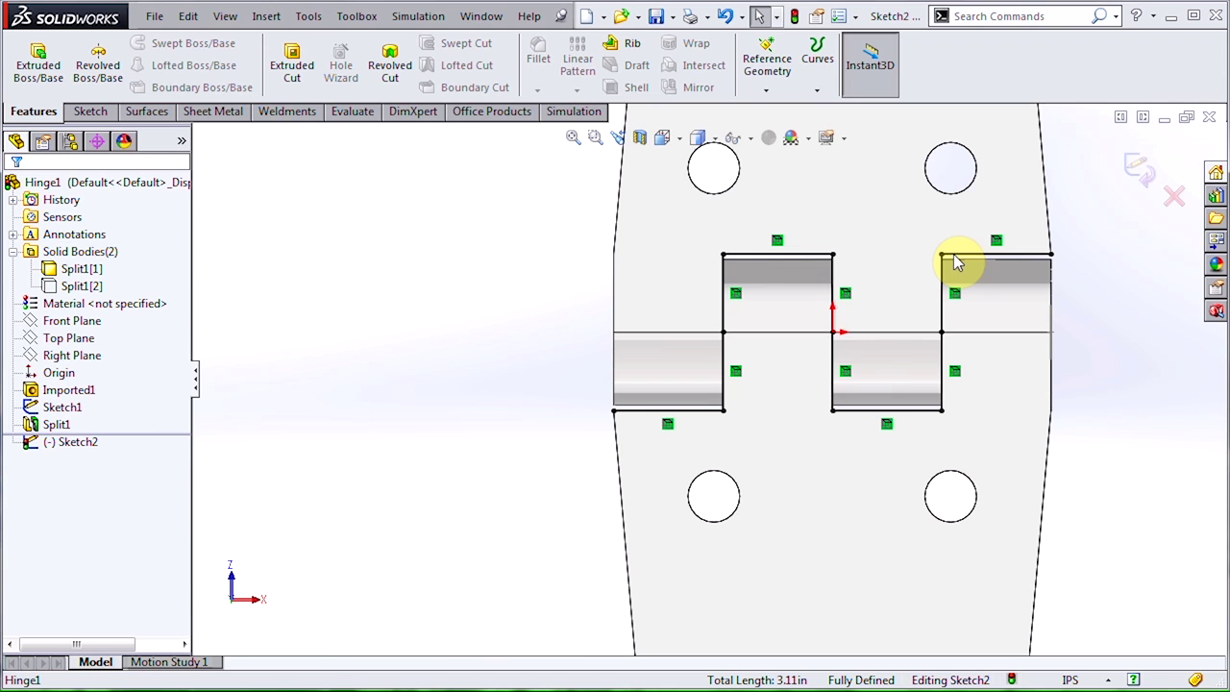
- Split the body with Sketch2 via the 'split' command search, keeping both resulting bodies
text(split)
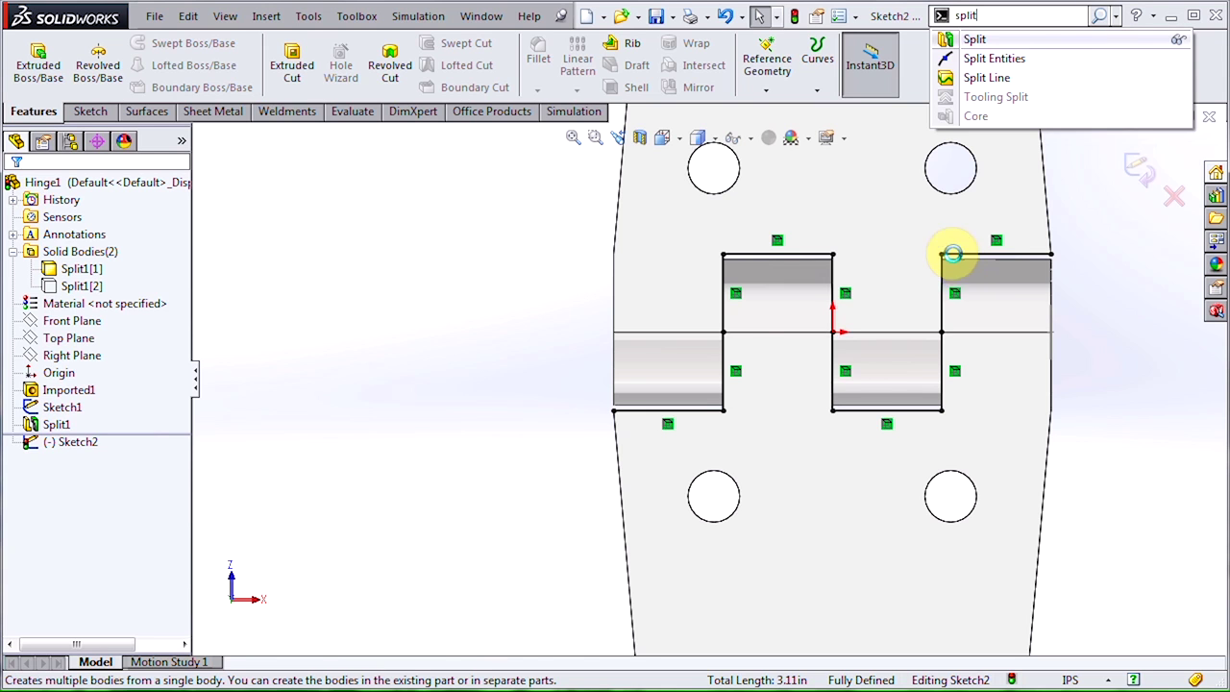
key(Return)
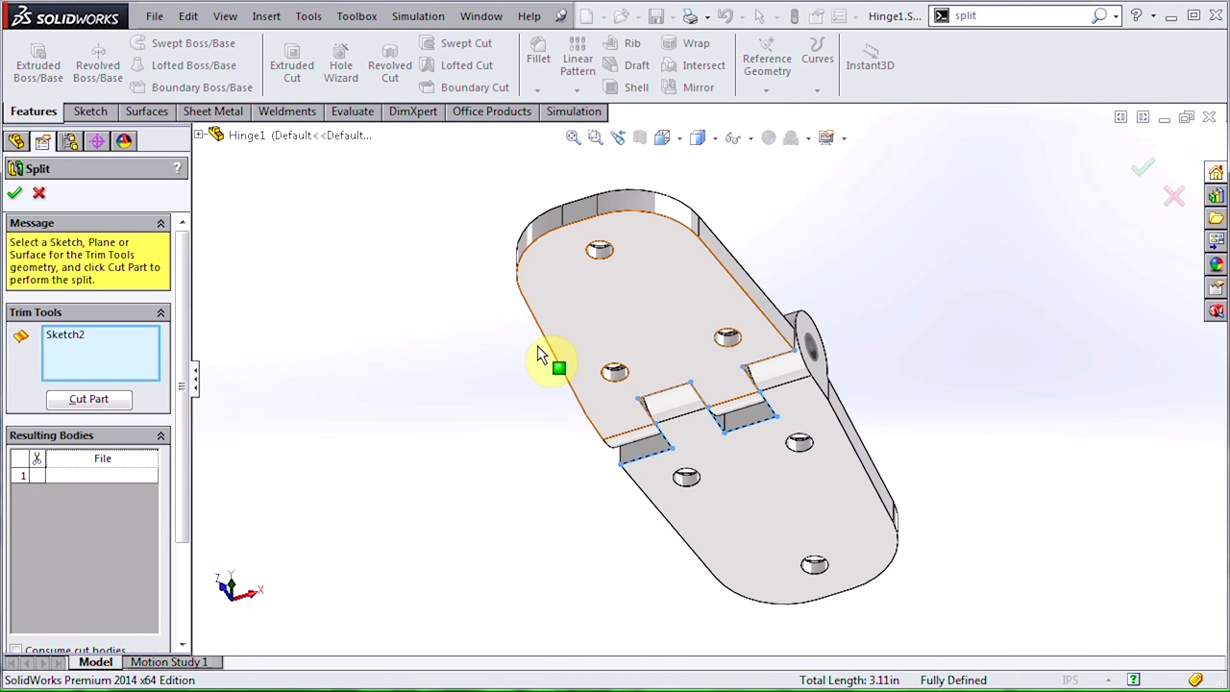
click(103, 398)
click(36, 475)
click(36, 490)
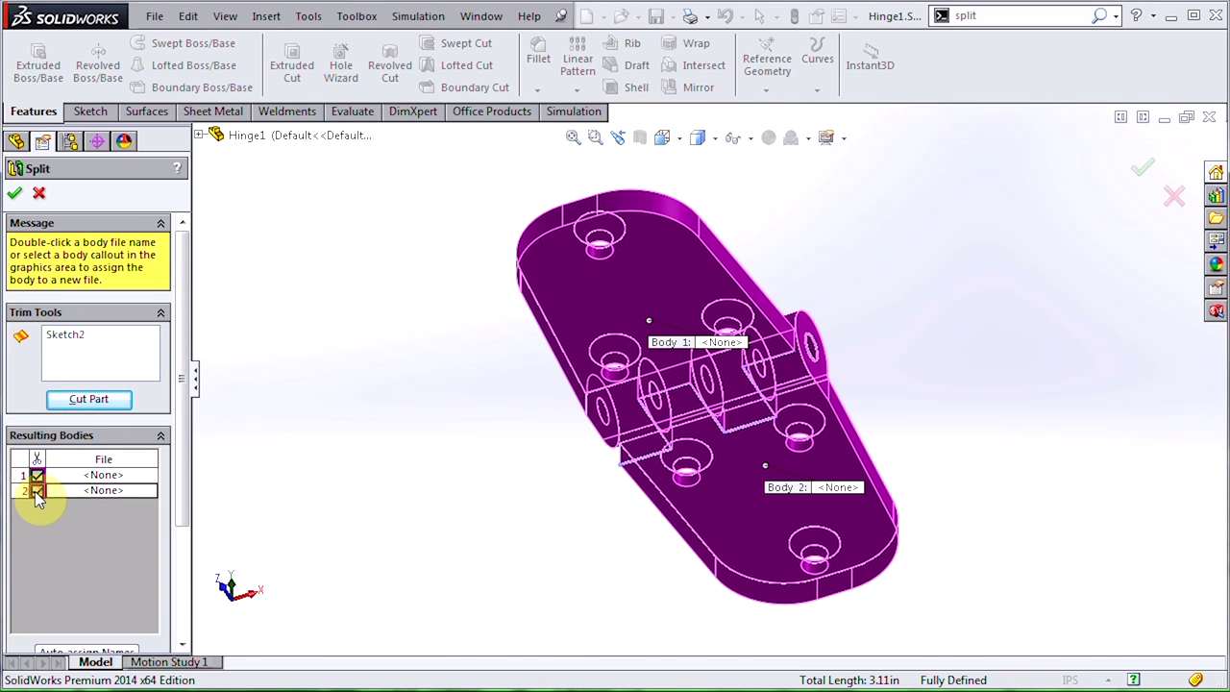
click(15, 194)
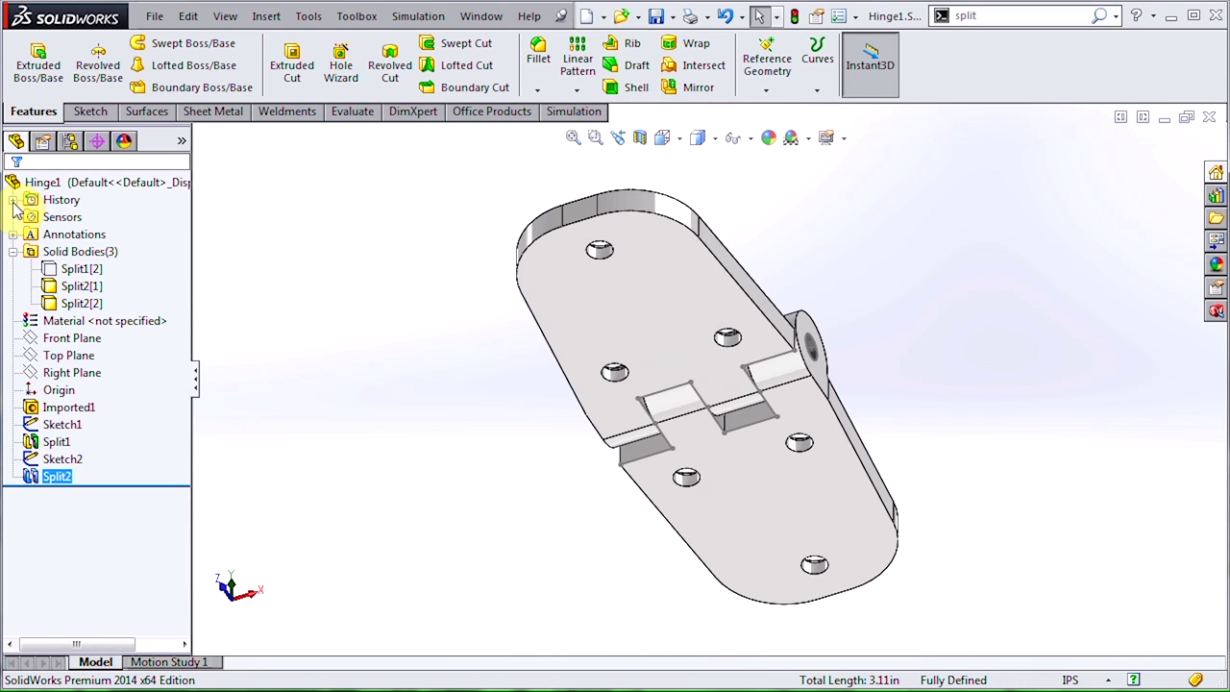
- Show all three solid bodies and orbit to inspect the hinge
click(59, 252)
click(69, 233)
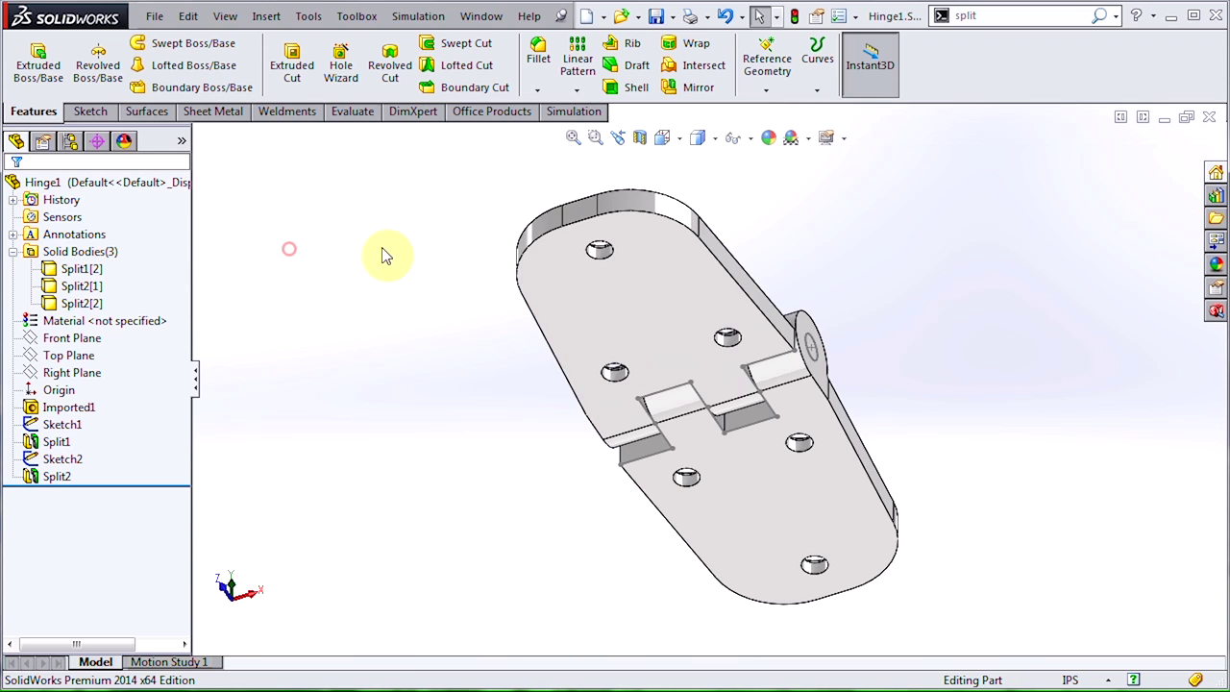
mouse_move(385, 256)
middle_down()
mouse_move(500, 275)
mouse_move(468, 472)
middle_up()
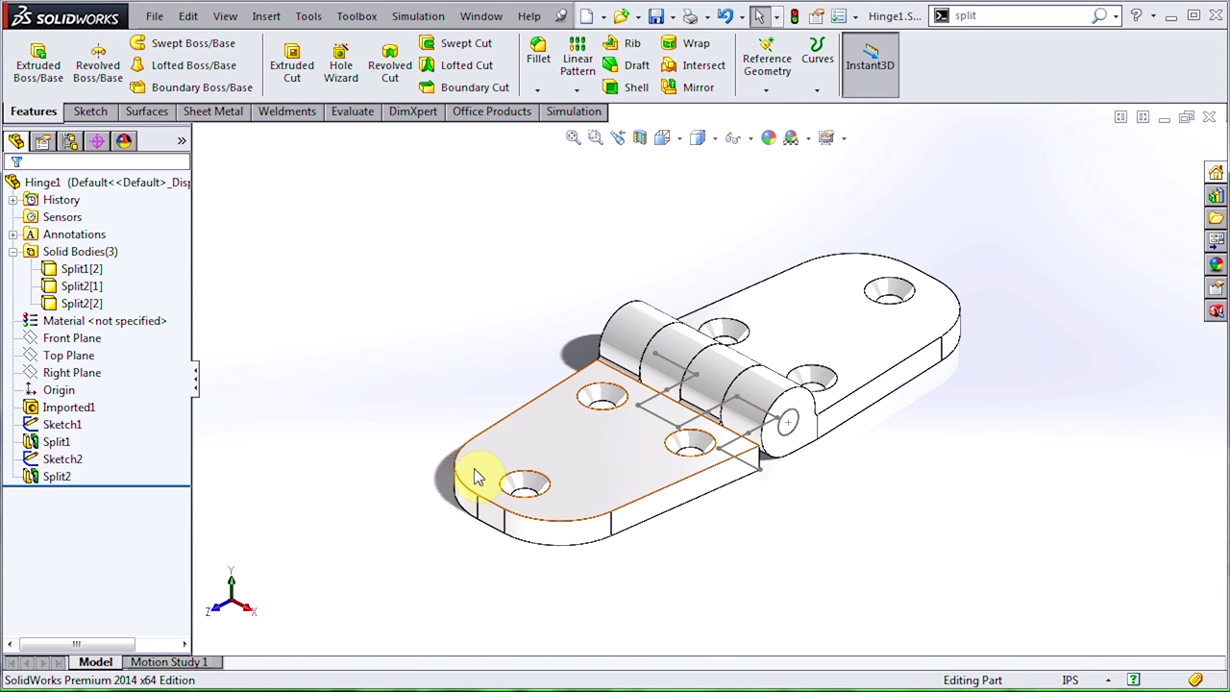
- Hide Sketch1 and Sketch2
click(63, 424)
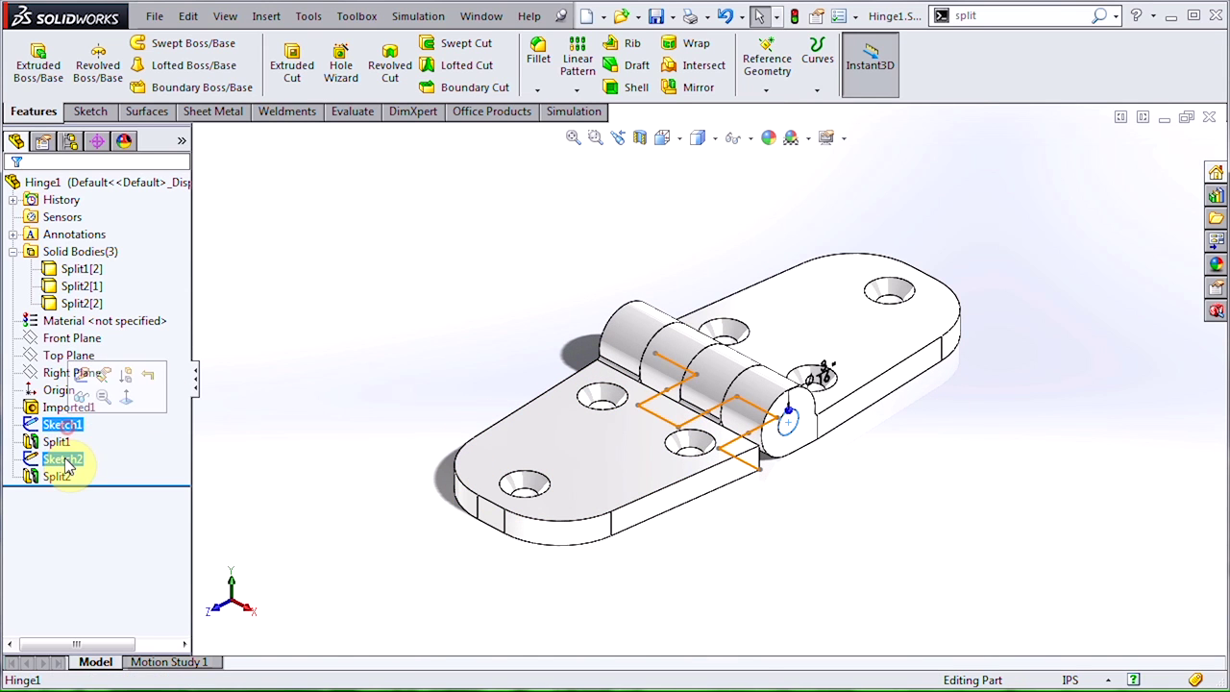
ctrl+click(60, 458)
click(84, 431)
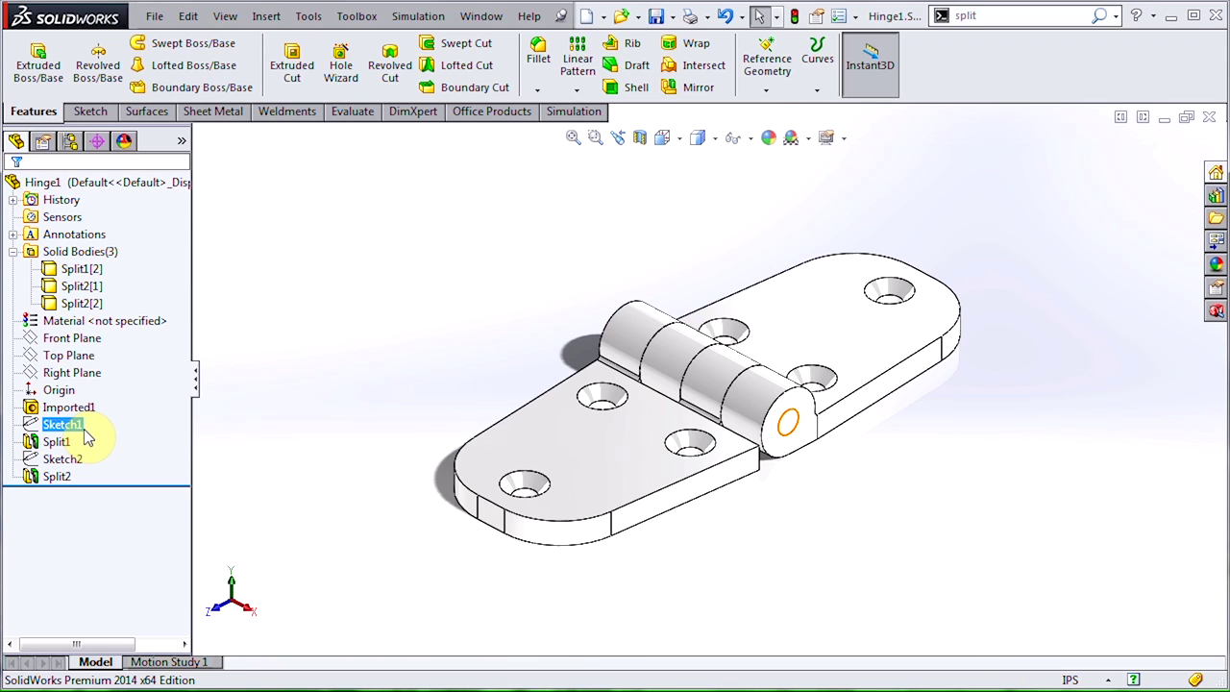
- Rename Split1[2] to Pin, Split2[1] to Leaf1 and Split2[2] to Leaf2
click(93, 270)
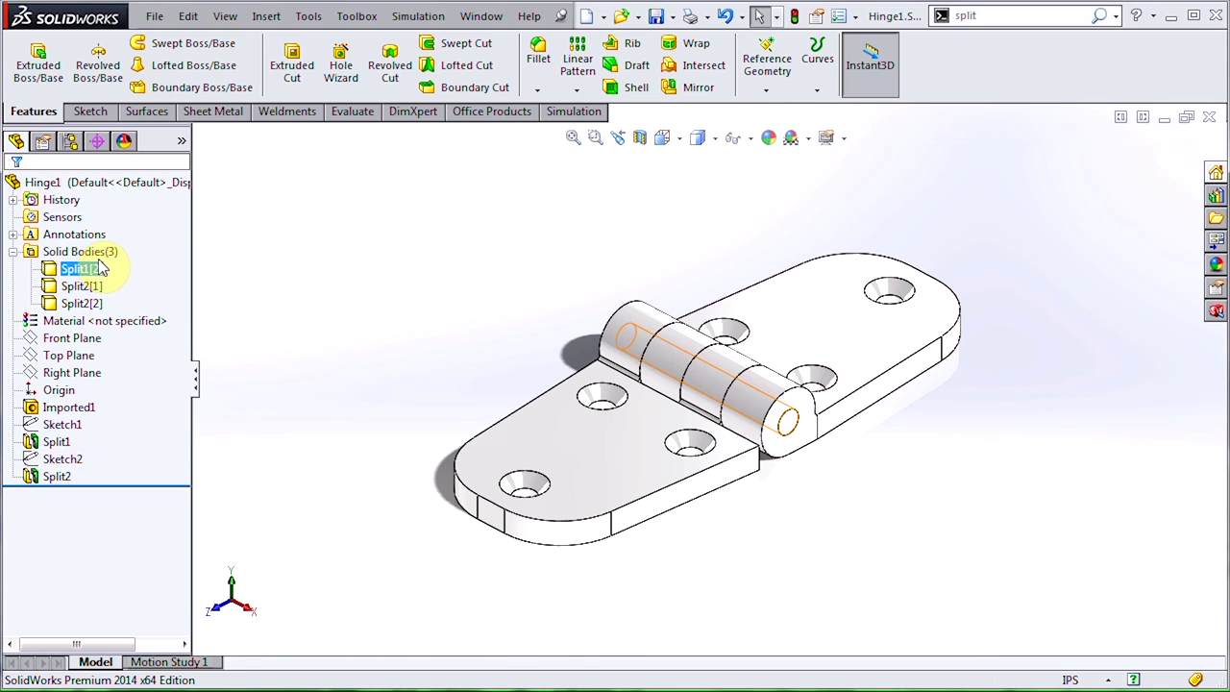
click(96, 270)
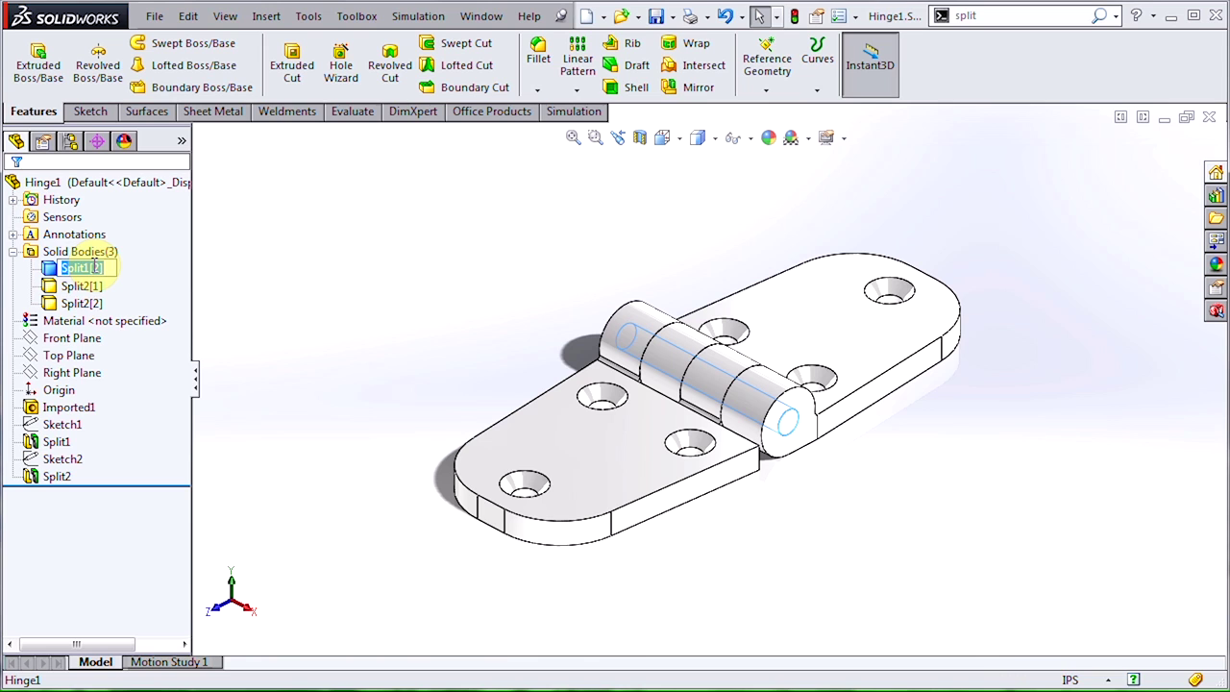
text(Pin)
click(85, 287)
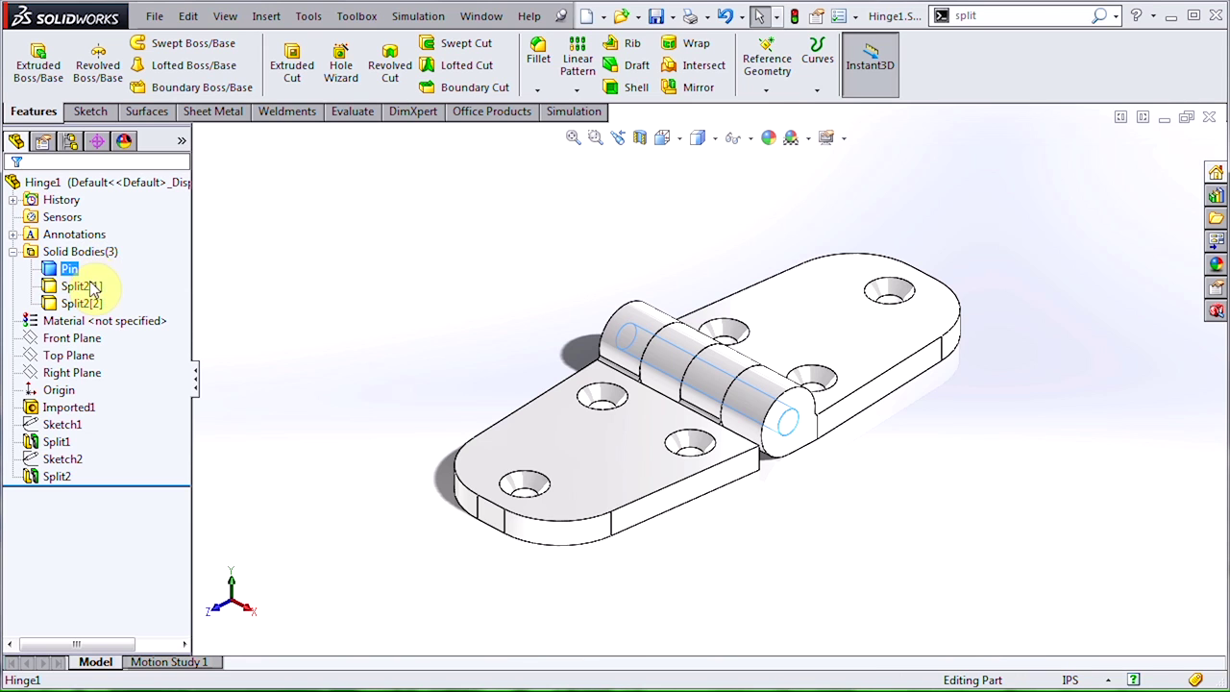
click(85, 288)
text(Leaf1)
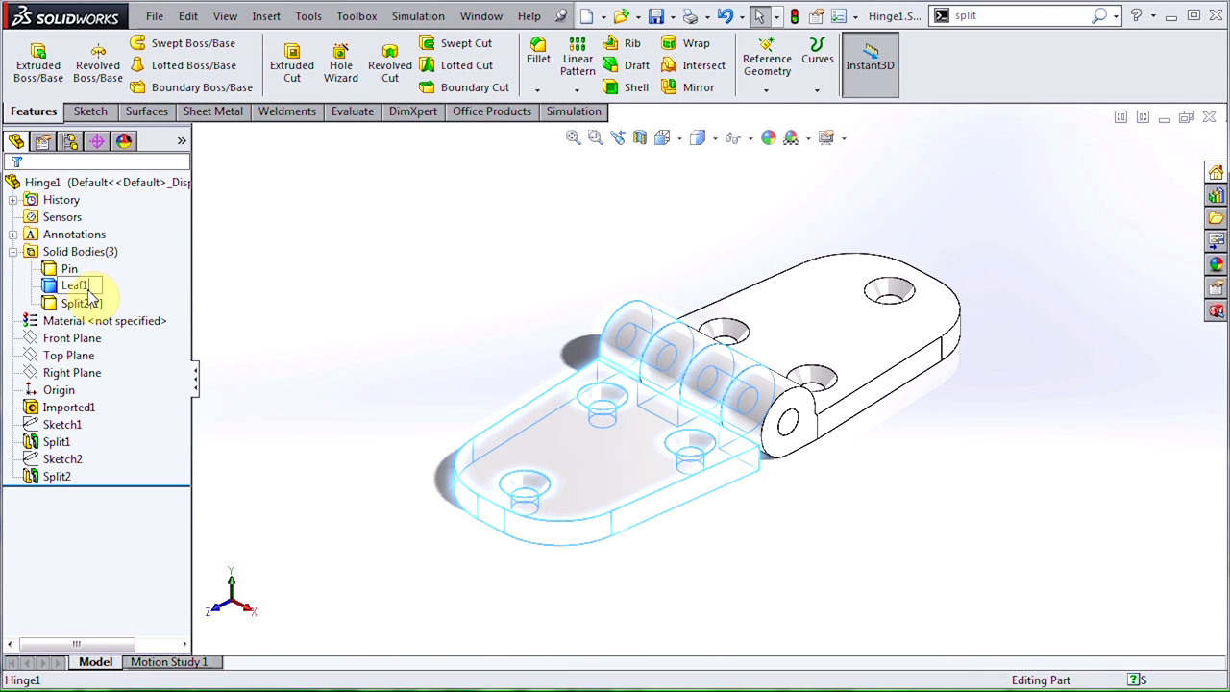
key(Return)
click(86, 300)
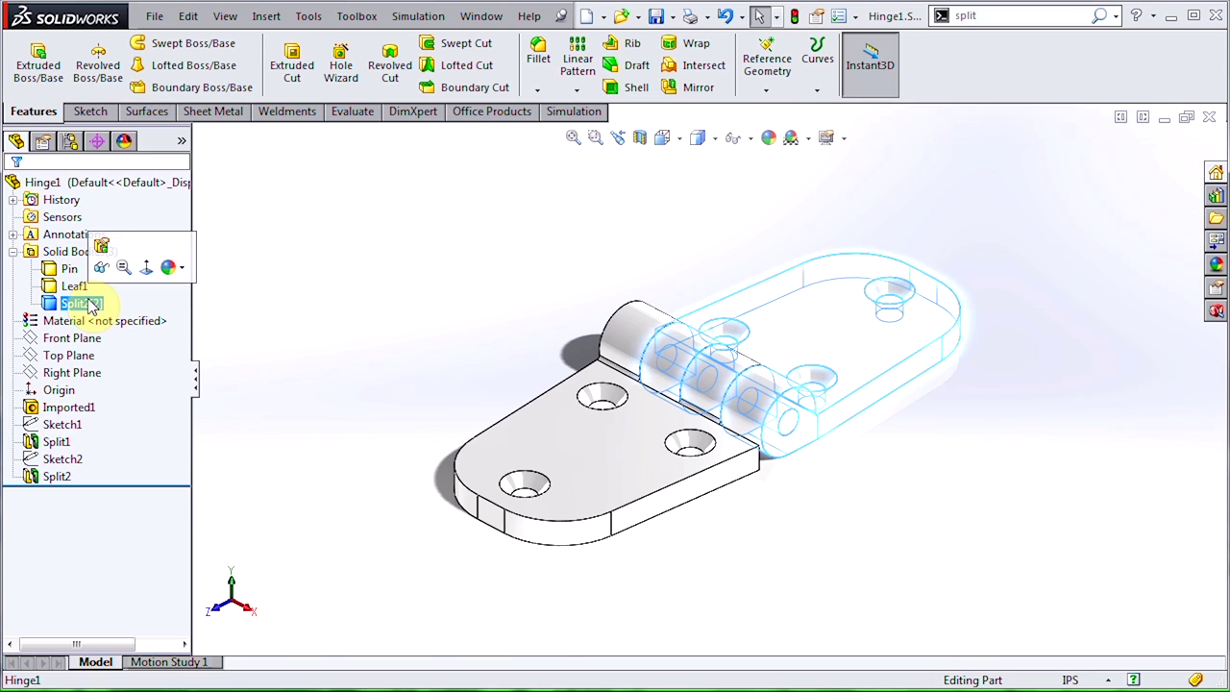
click(87, 300)
text(Leaf2)
key(Return)
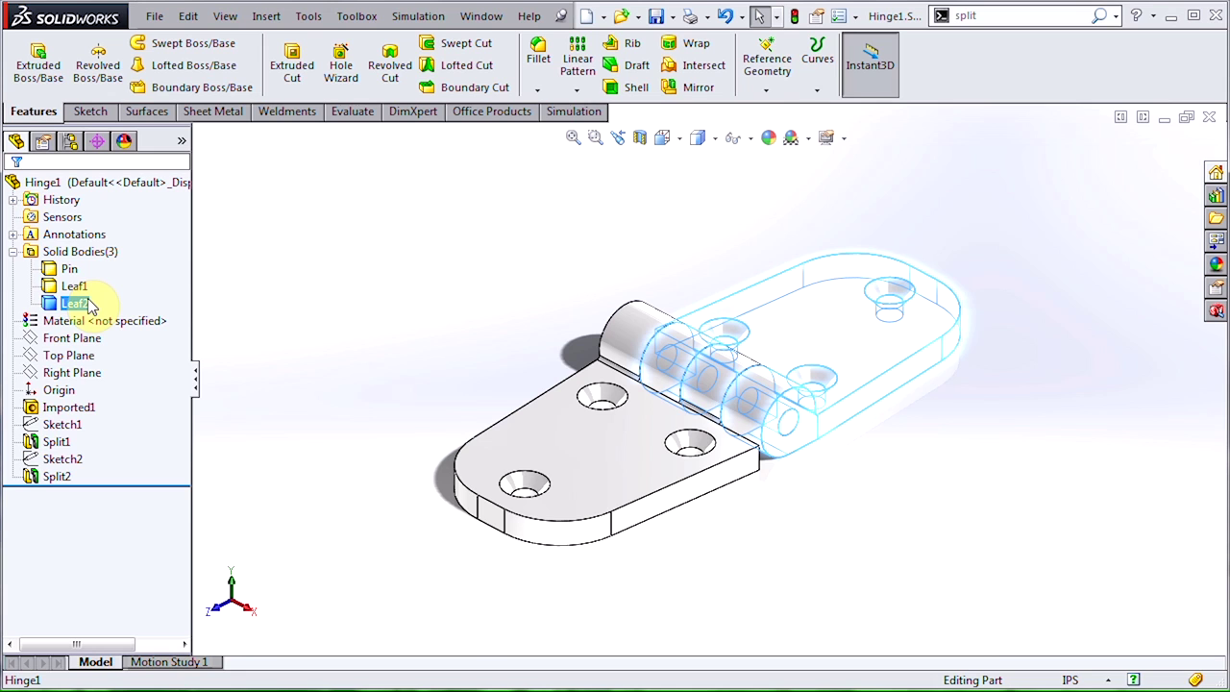
- Open Save Bodies and tick Pin, Leaf1 and Leaf2 for saving as part files
click(80, 252)
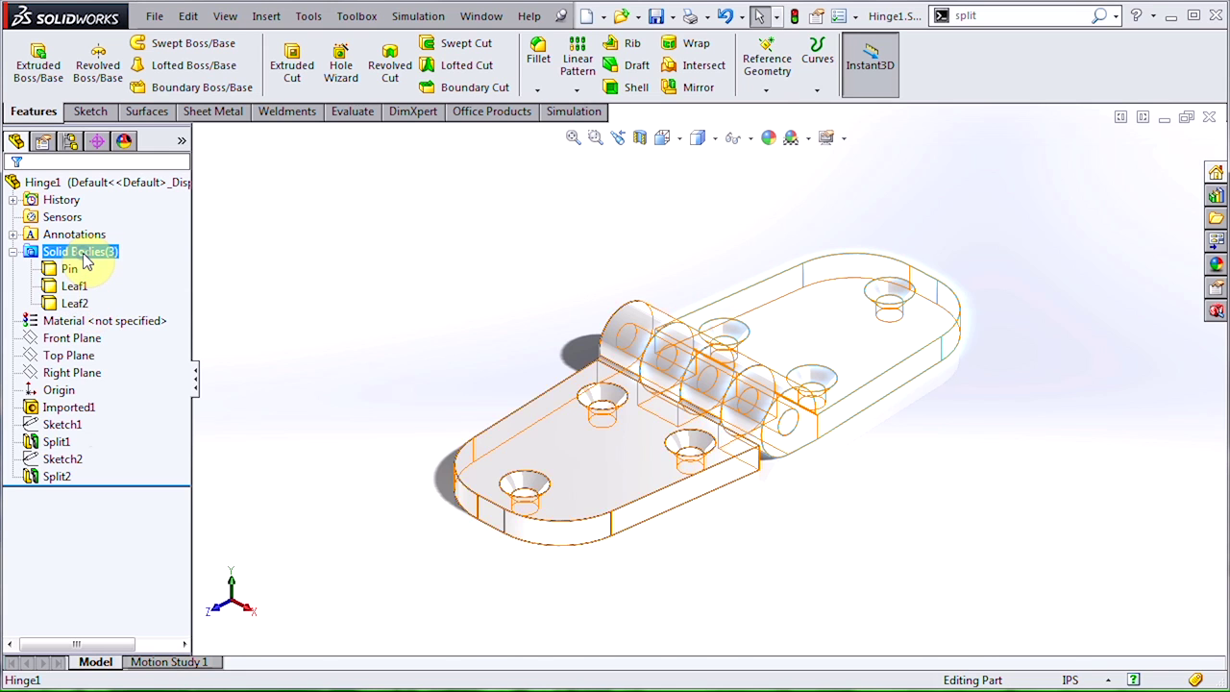
right_click(80, 252)
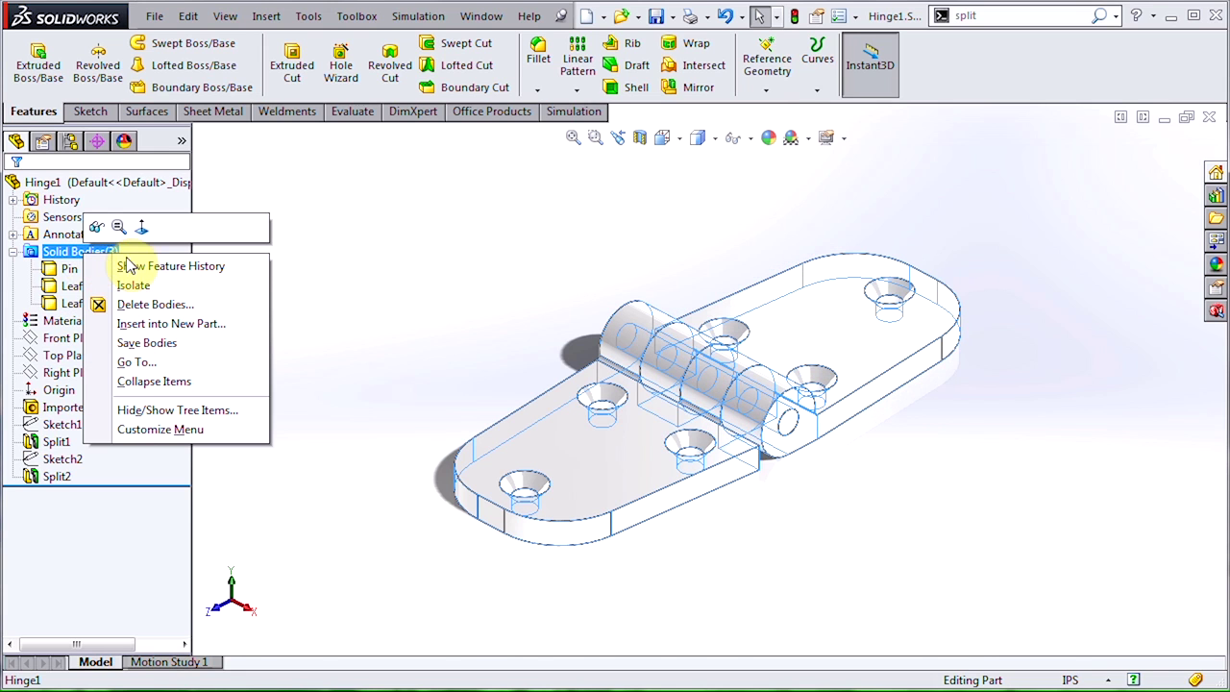
click(159, 344)
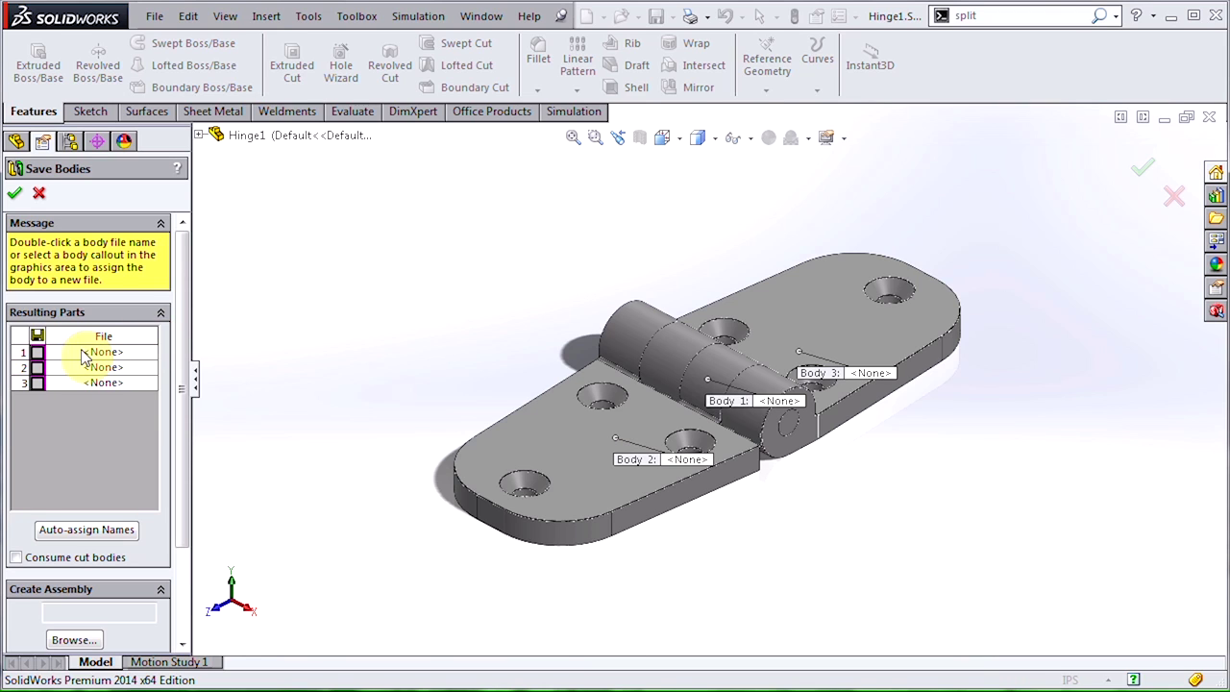
click(36, 352)
click(37, 369)
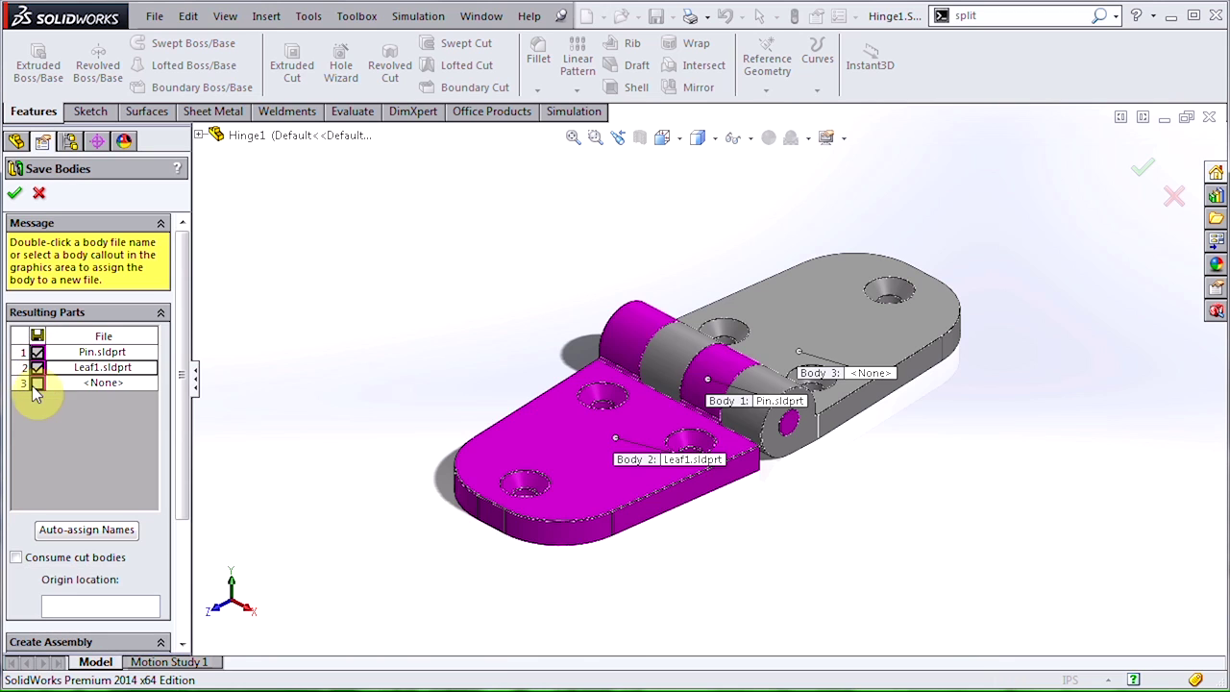
click(36, 382)
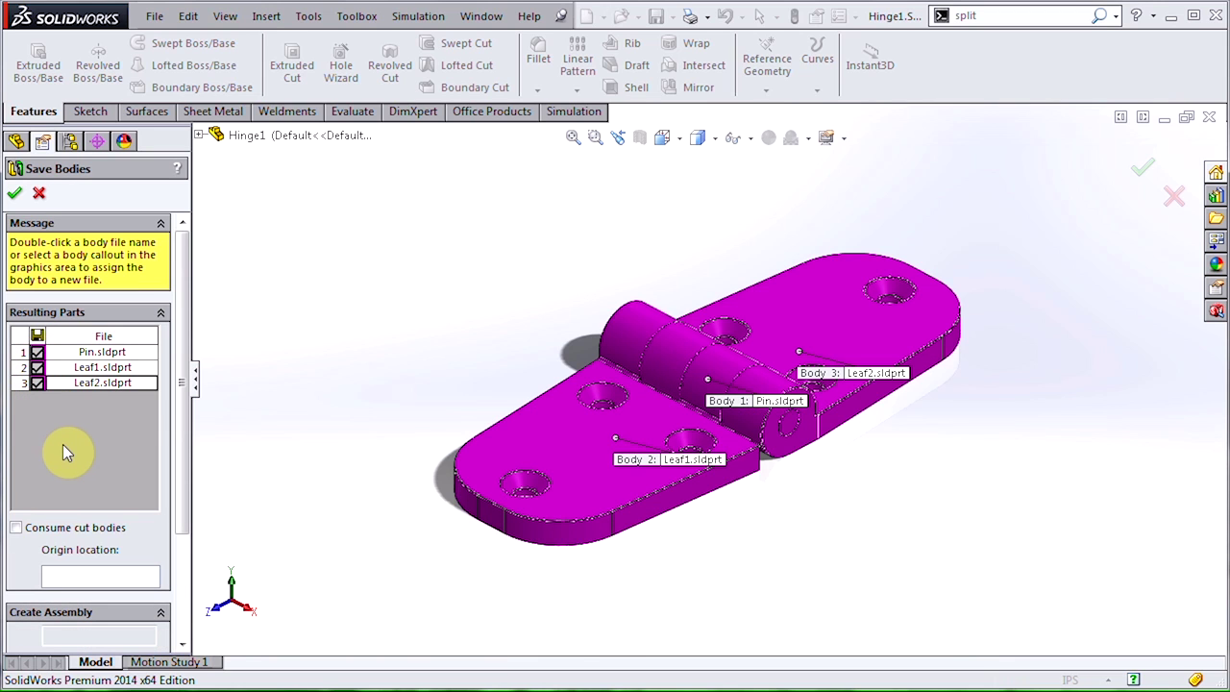
- Set the new assembly file name to HingeAssembly
scroll(63, 444, down, 3)
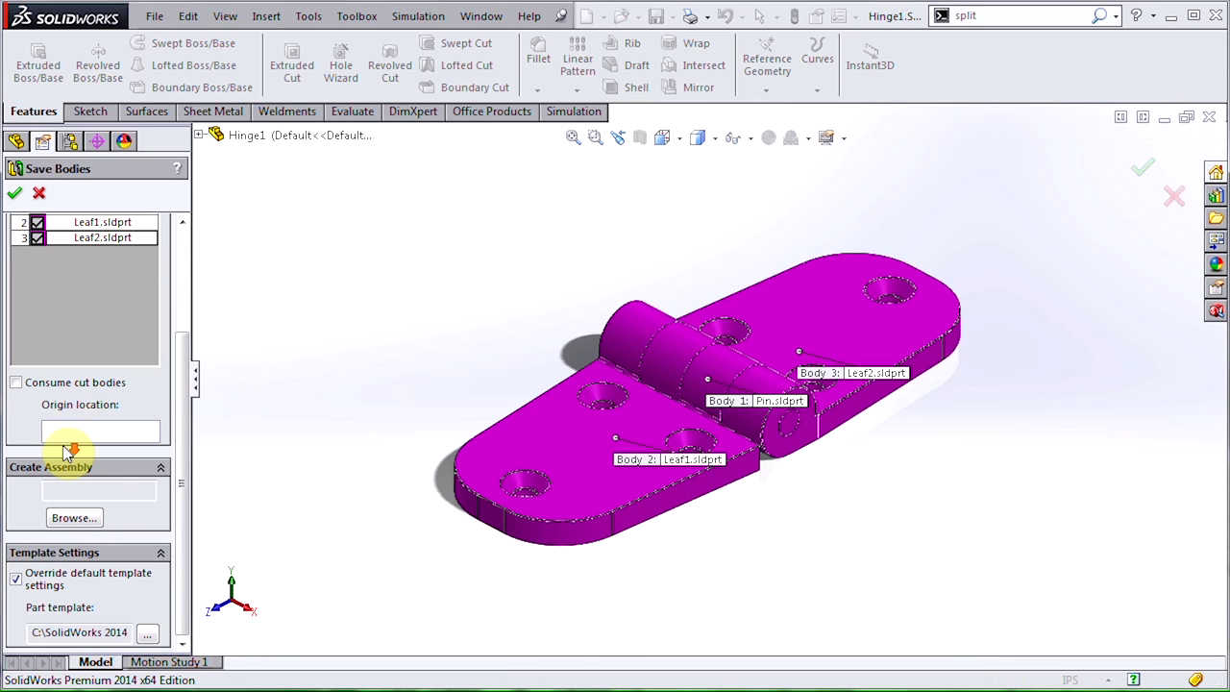
click(83, 523)
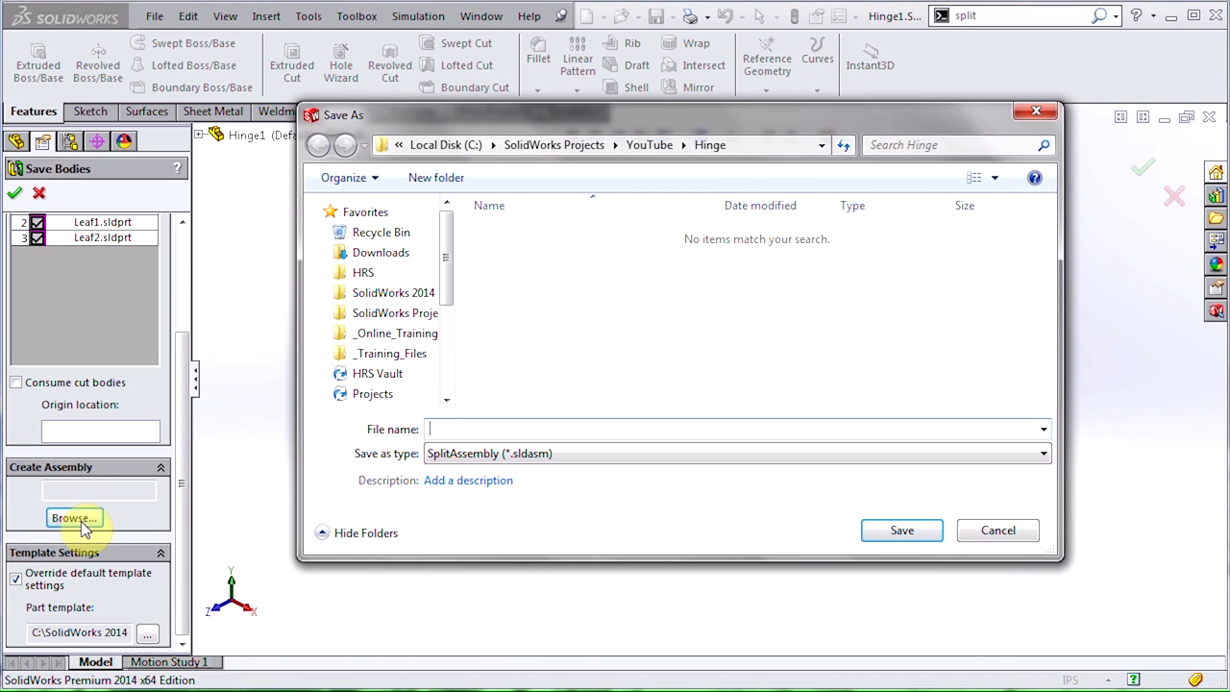
text(Hin)
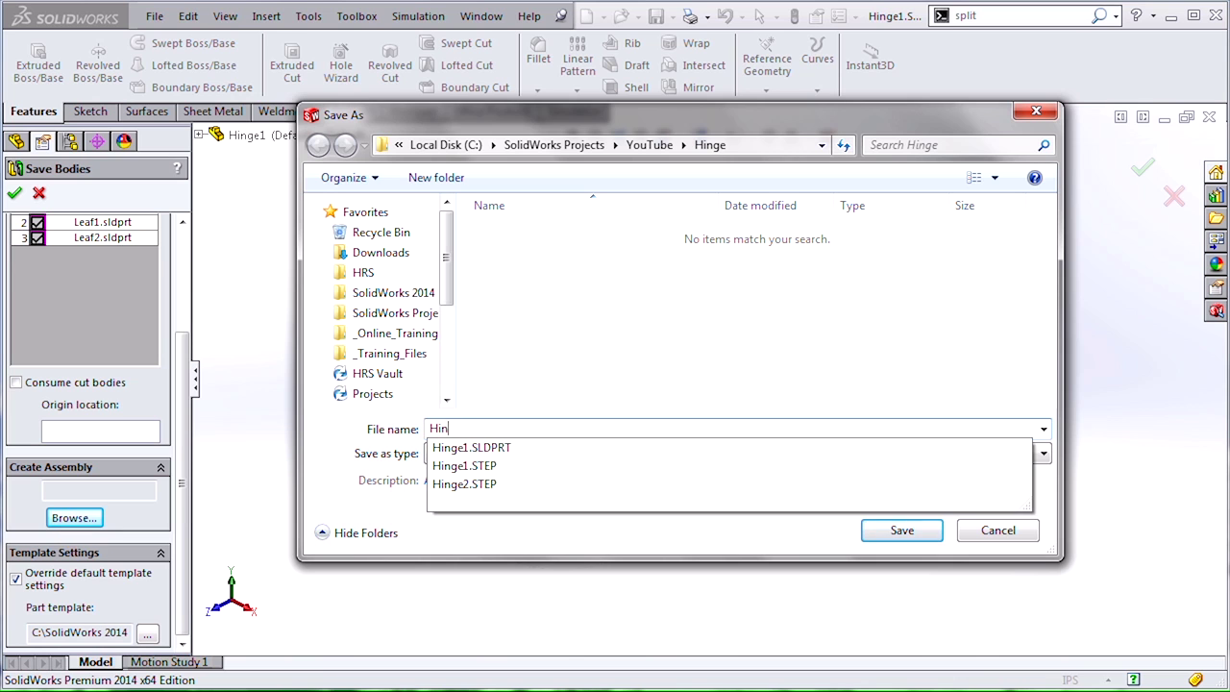
text(geAssembly)
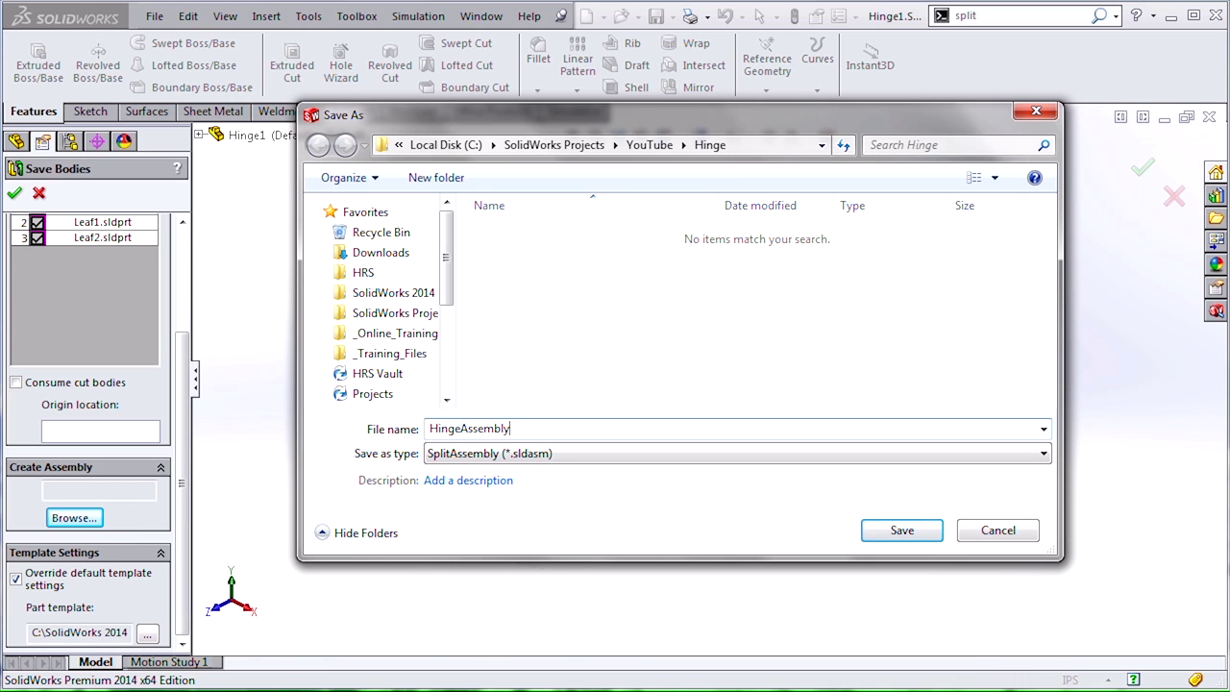
key(Return)
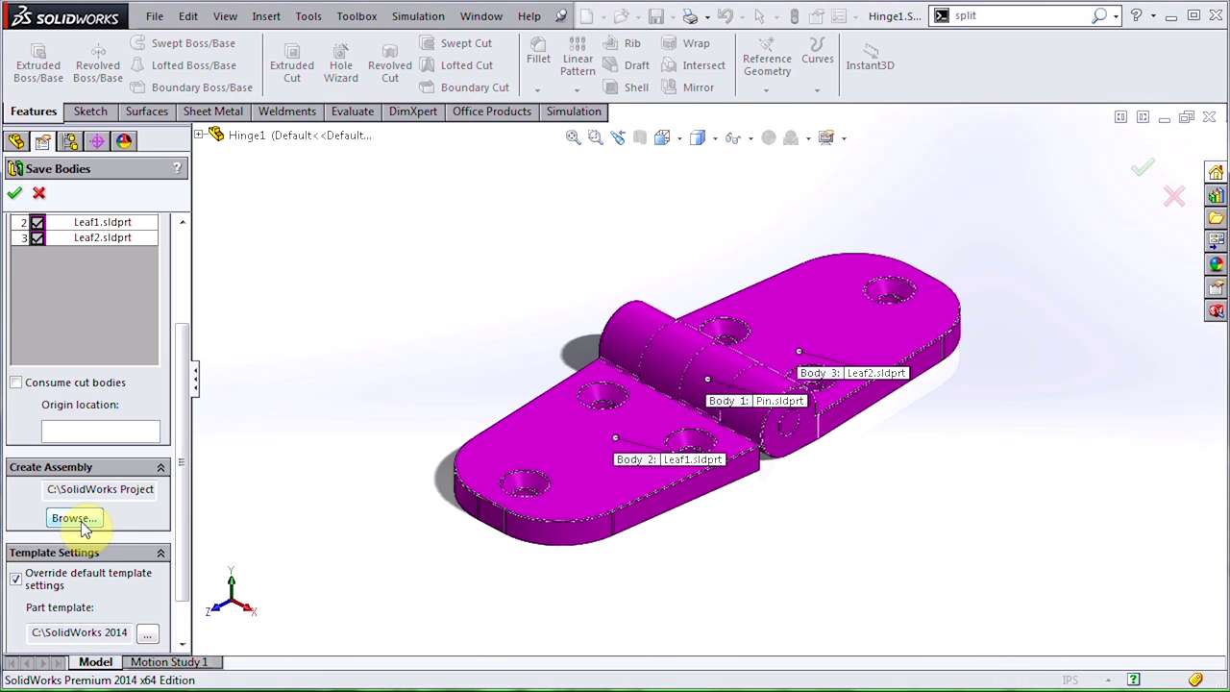
- Confirm Save Bodies to create the part files, then rebuild and save
click(16, 192)
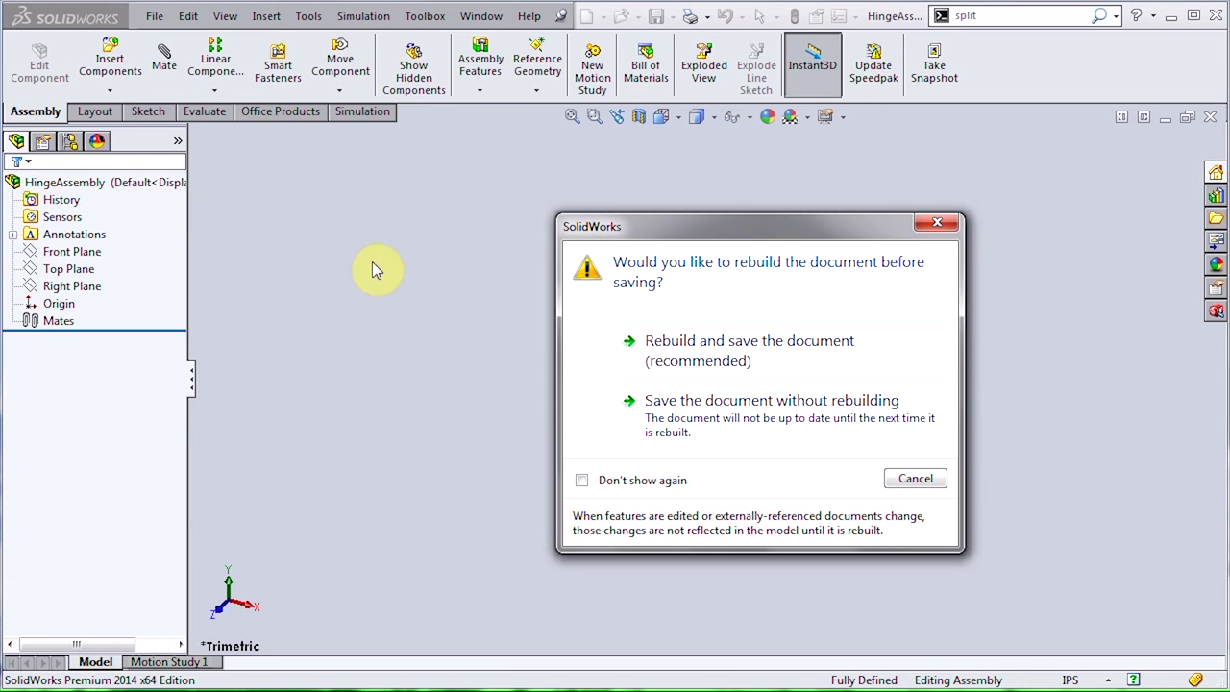
click(659, 340)
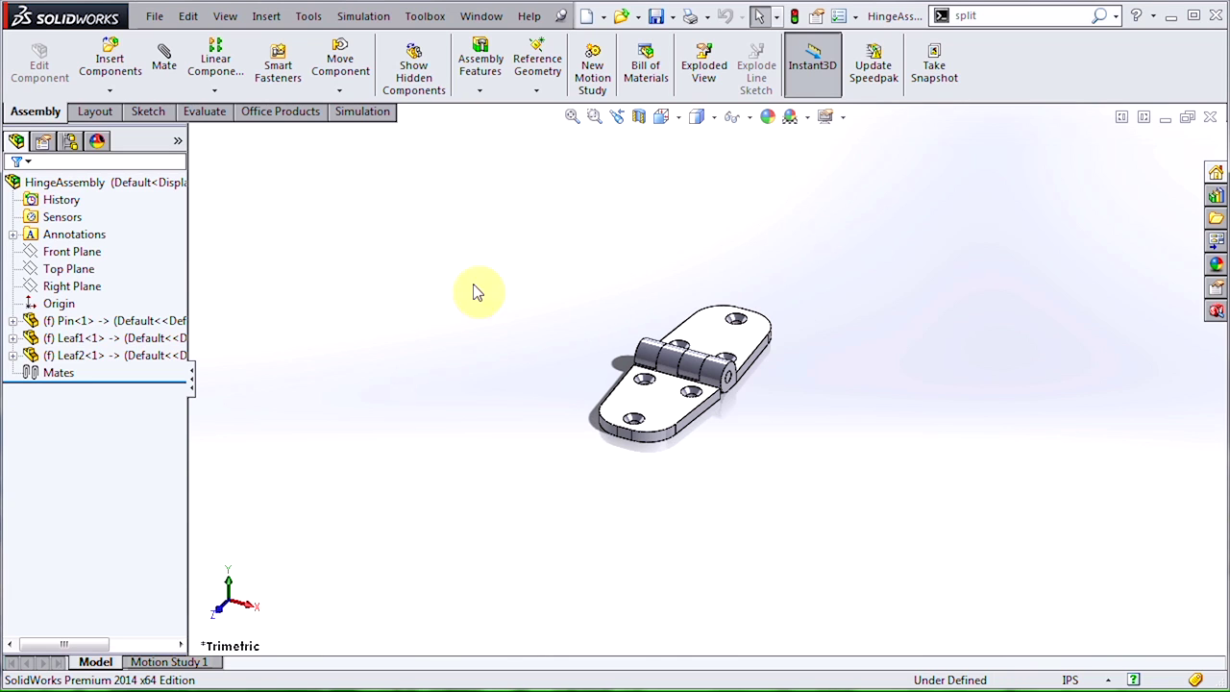
- Float Leaf2<1> and drag it to swing up off Leaf1 about the pin
right_click(138, 356)
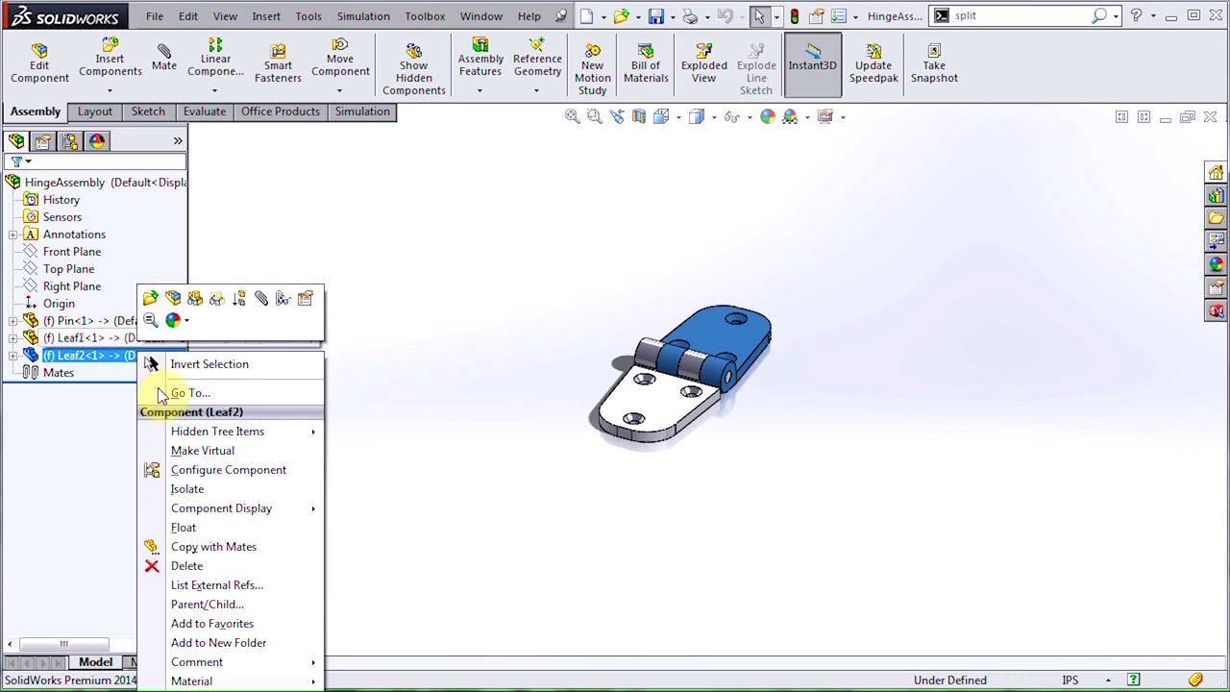
click(182, 527)
drag(747, 346, 832, 320)
key(Escape)
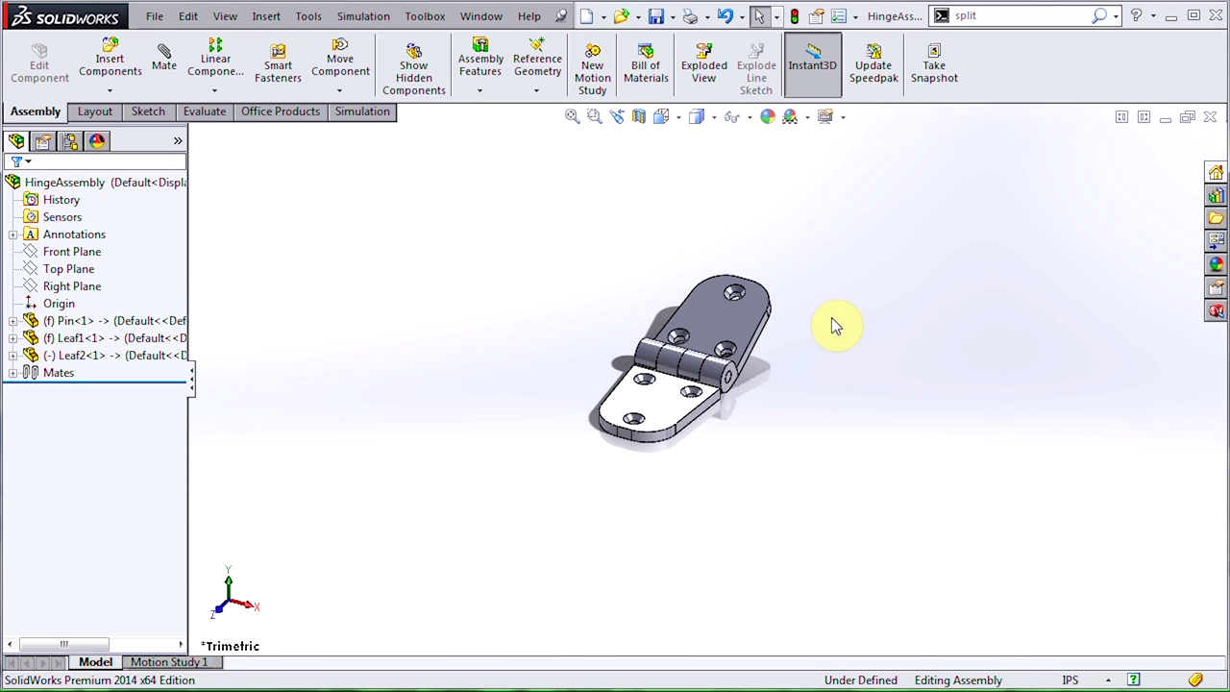
- Mark Pin<1>, Leaf1<1> and Leaf2<1> as excluded from the bill of materials in Component Properties
click(104, 321)
ctrl+click(110, 356)
ctrl+click(96, 338)
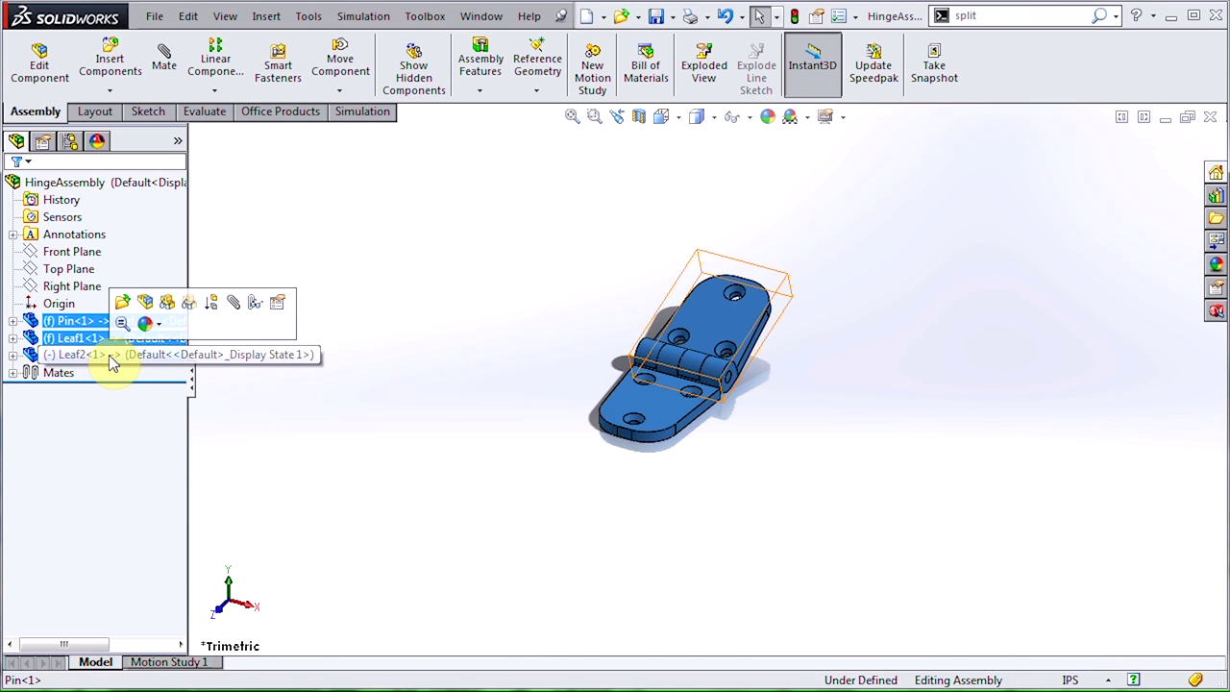
click(271, 306)
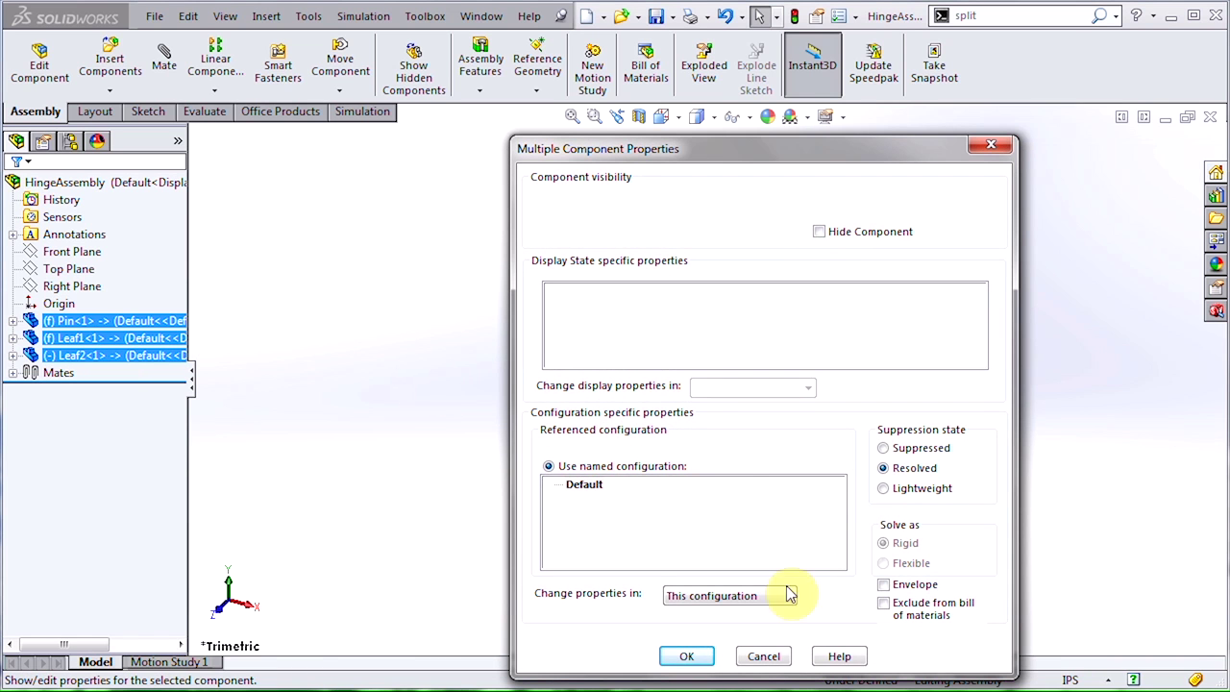
click(884, 604)
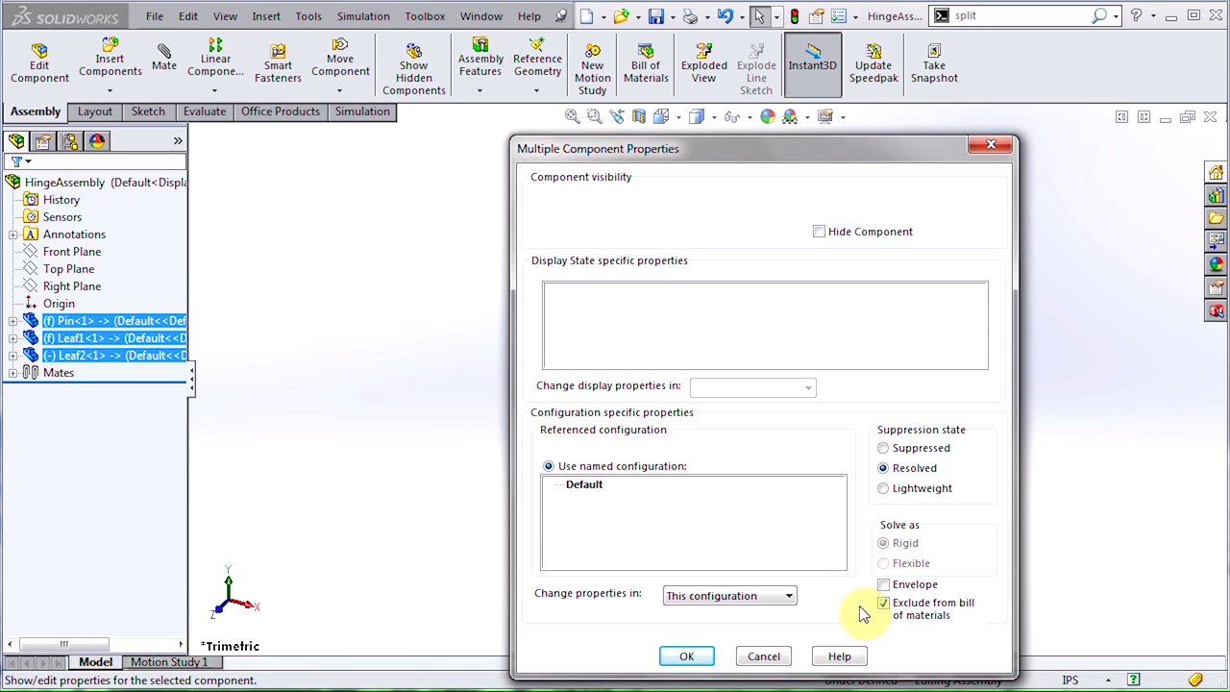
click(687, 656)
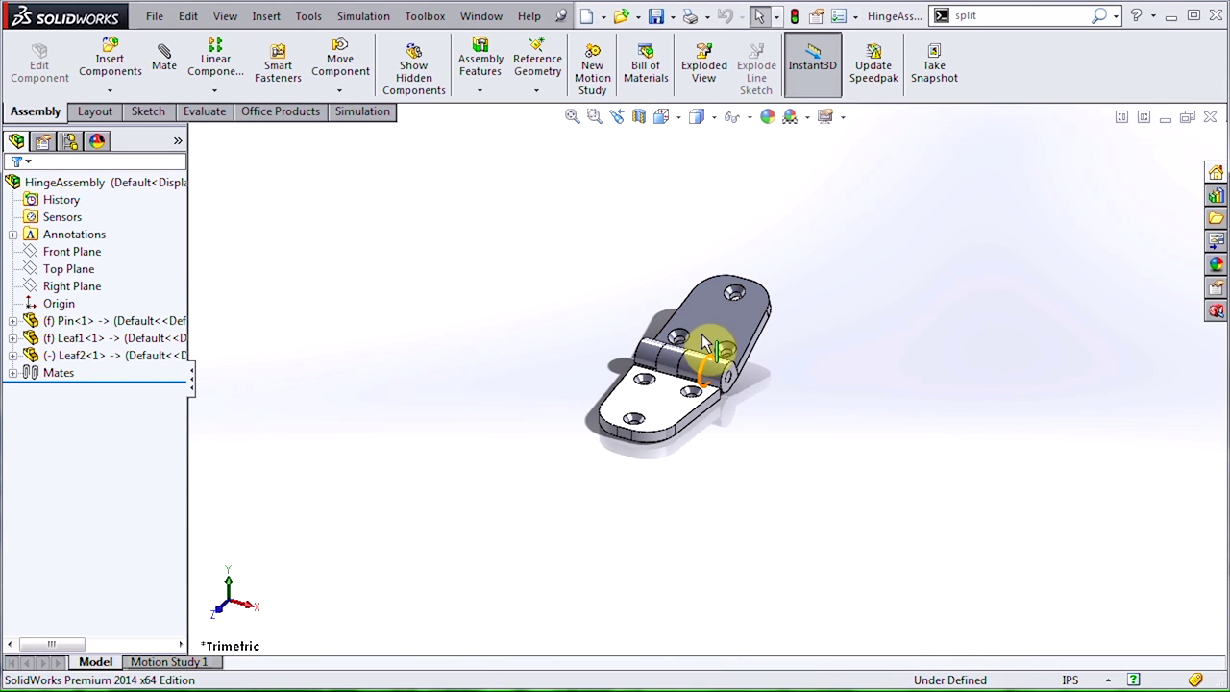
- Drag Leaf2 about the pin until it stands nearly upright
drag(714, 310, 817, 378)
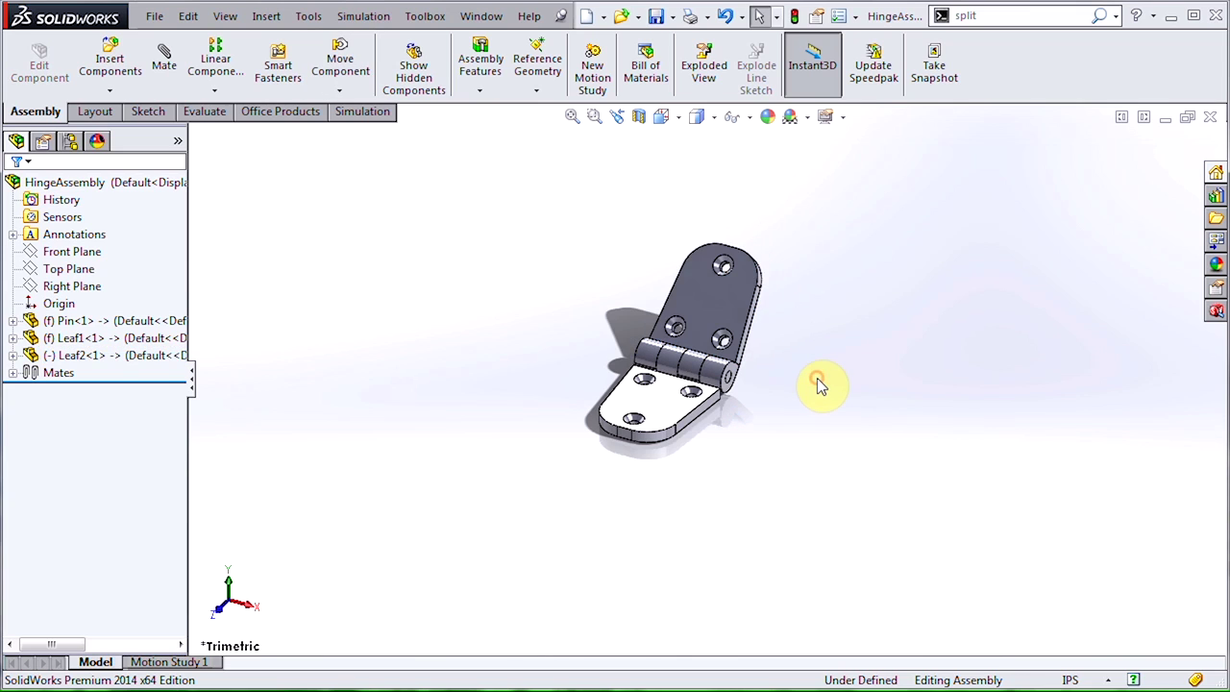